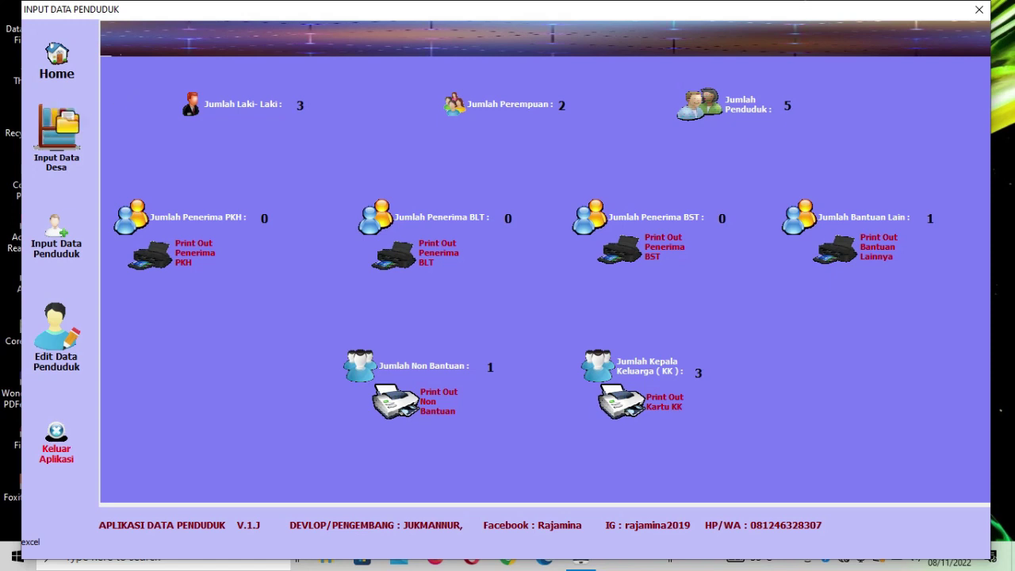
Step: Open the village data form and examine its village, district, regency, province and village head name fields
{"action": "left_click", "coordinate": [61, 129]}
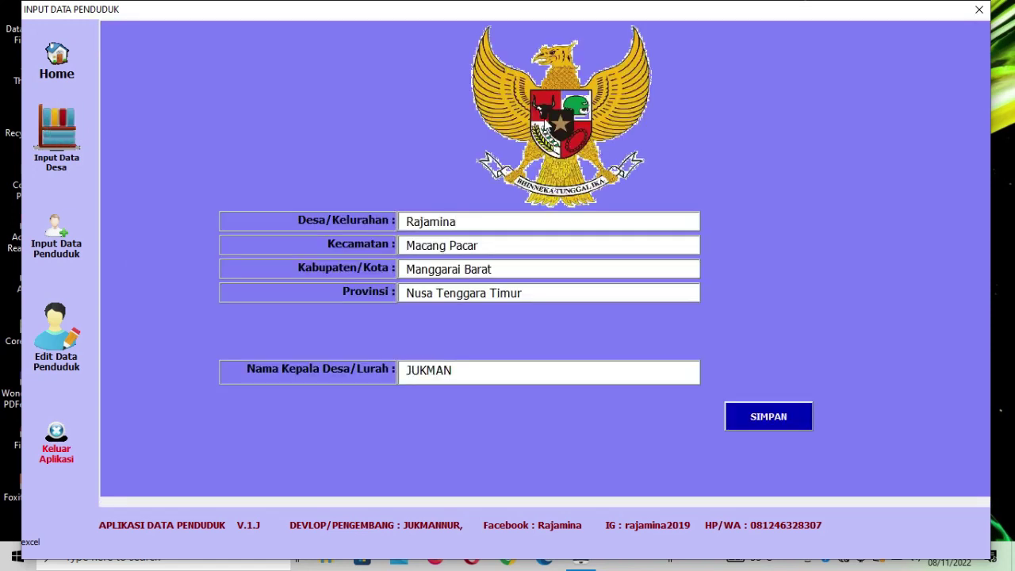
{"action": "double_click", "coordinate": [496, 221]}
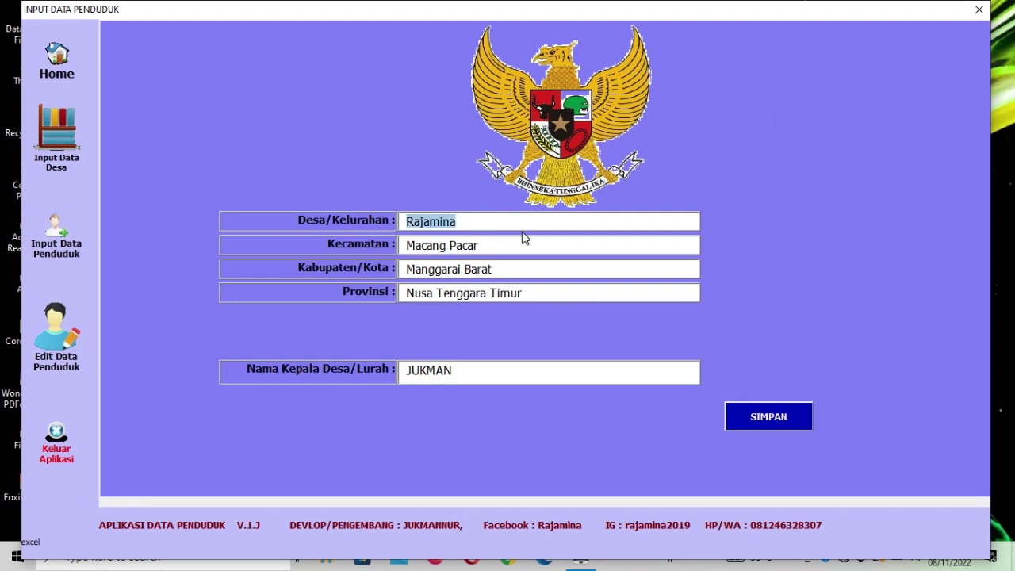
{"action": "double_click", "coordinate": [517, 242]}
{"action": "double_click", "coordinate": [517, 270]}
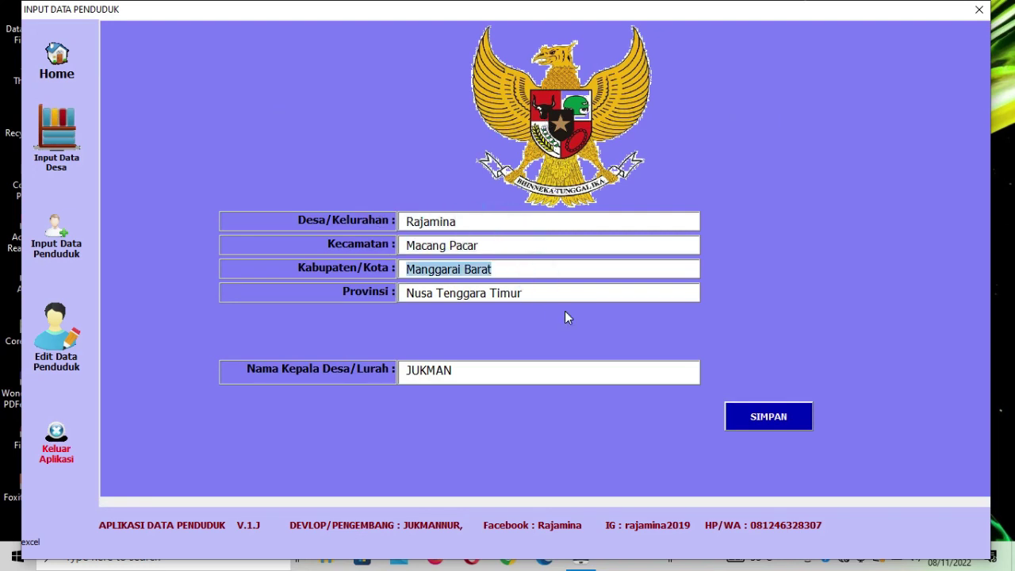
{"action": "double_click", "coordinate": [552, 292]}
{"action": "left_click_drag", "start_coordinate": [420, 226], "coordinate": [401, 236]}
{"action": "left_click", "coordinate": [480, 224]}
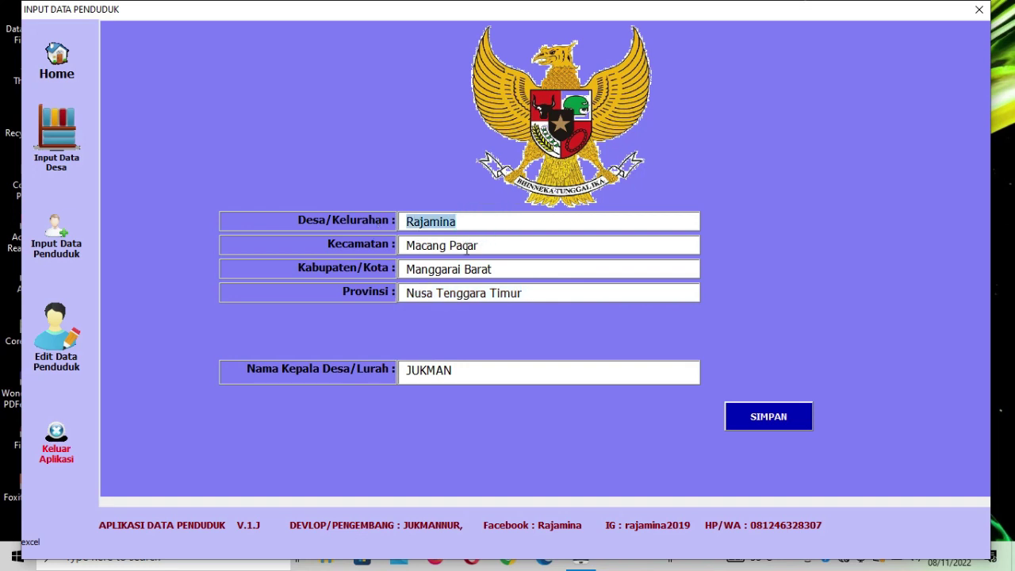
{"action": "key", "text": "Tab"}
{"action": "left_click_drag", "start_coordinate": [475, 223], "coordinate": [405, 223]}
{"action": "left_click_drag", "start_coordinate": [476, 372], "coordinate": [363, 374]}
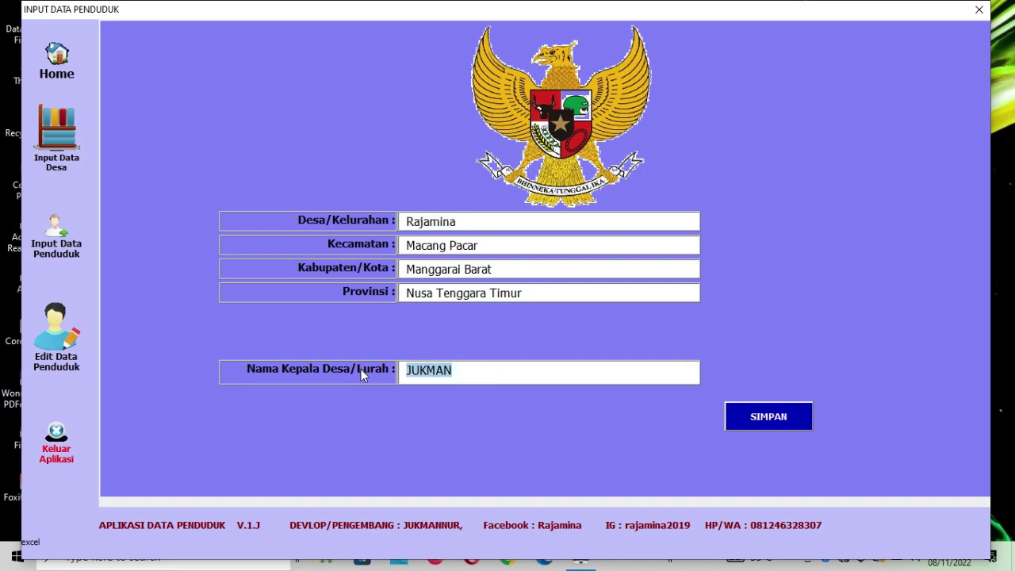
{"action": "left_click", "coordinate": [470, 372]}
{"action": "left_click", "coordinate": [476, 221]}
{"action": "left_click", "coordinate": [489, 246]}
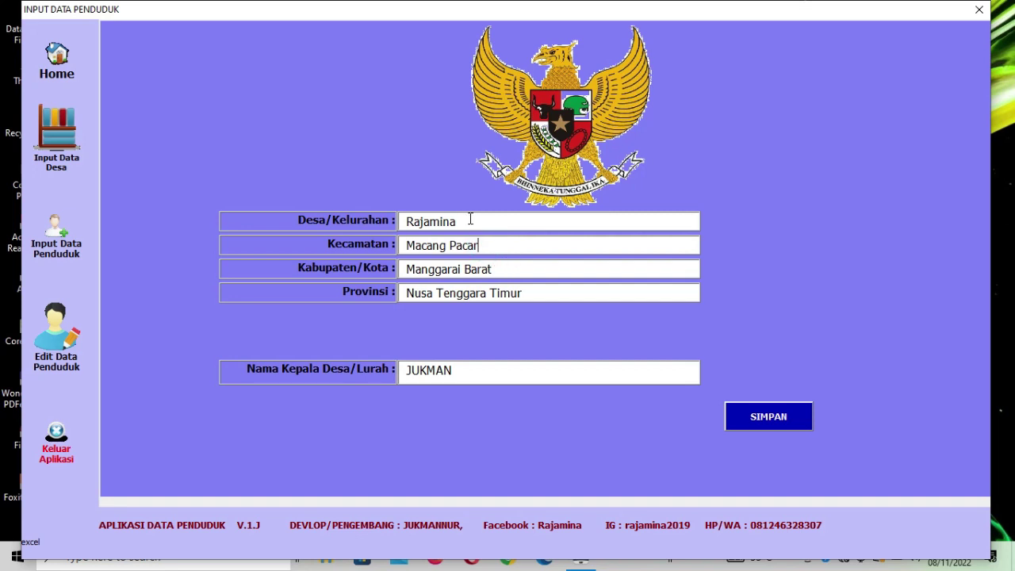
{"action": "double_click", "coordinate": [473, 221]}
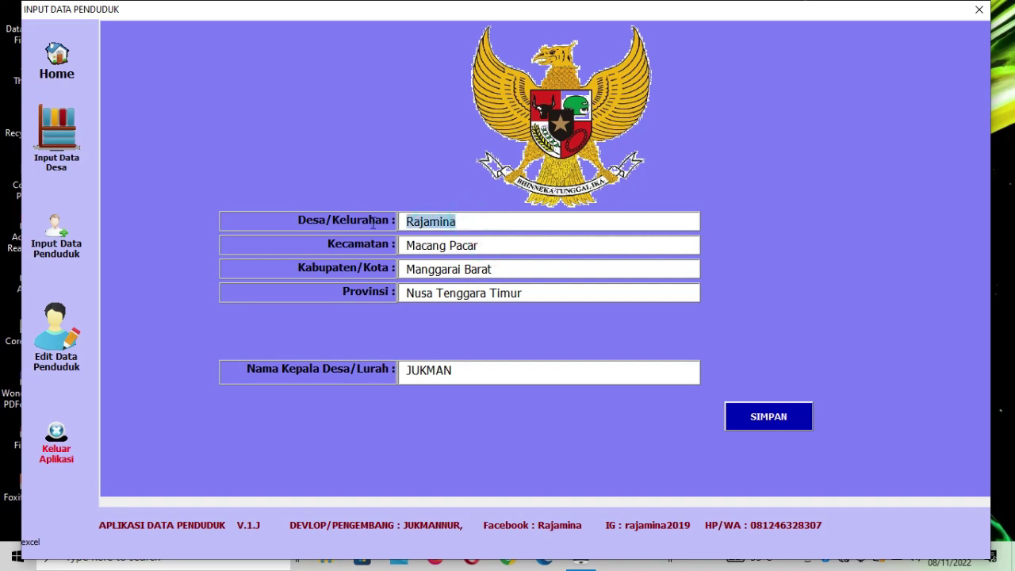
{"action": "double_click", "coordinate": [480, 221]}
{"action": "double_click", "coordinate": [502, 245]}
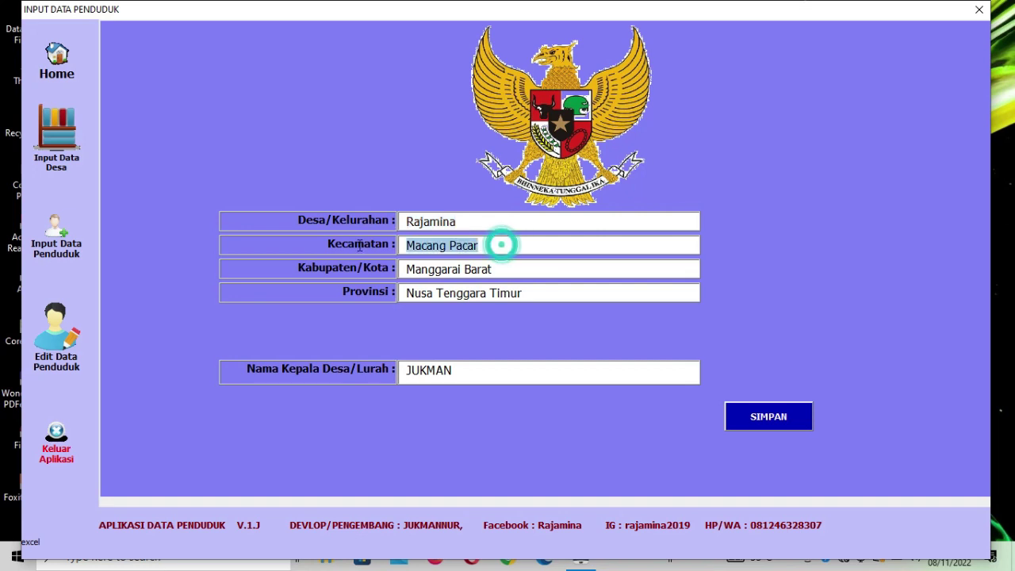
{"action": "double_click", "coordinate": [539, 273]}
{"action": "double_click", "coordinate": [550, 293]}
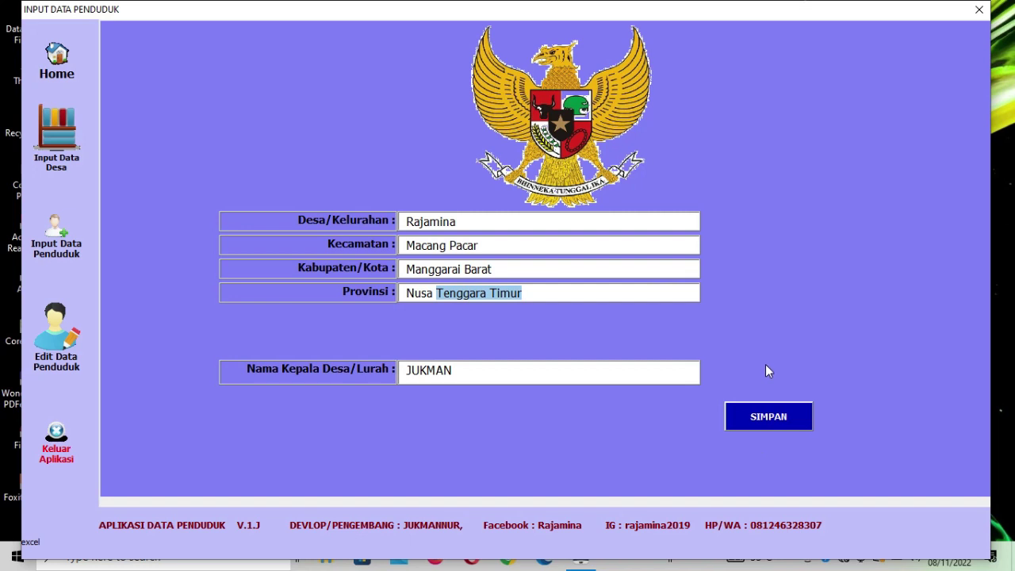
Step: Save the village data form as filled in
{"action": "left_click", "coordinate": [769, 418]}
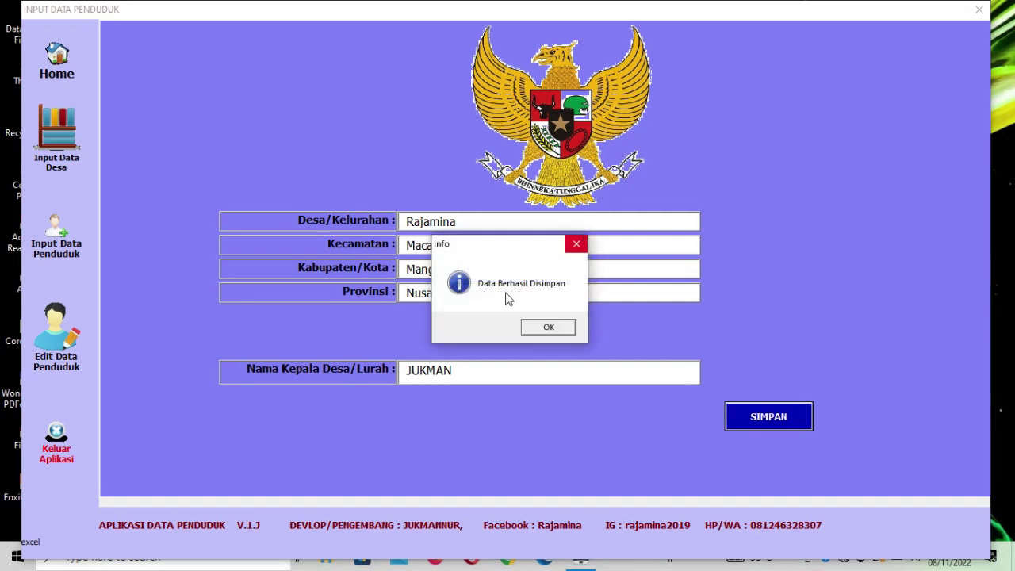
{"action": "left_click", "coordinate": [564, 329]}
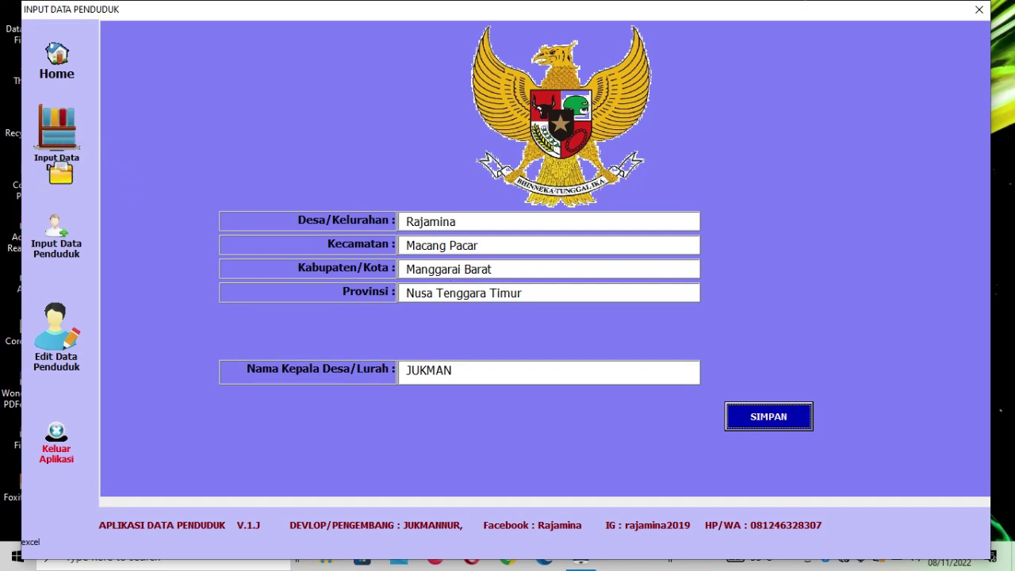
Step: Open the resident entry form, reposition its dialog and go through the family head, card number, address, income, RT and RW fields
{"action": "left_click", "coordinate": [61, 232]}
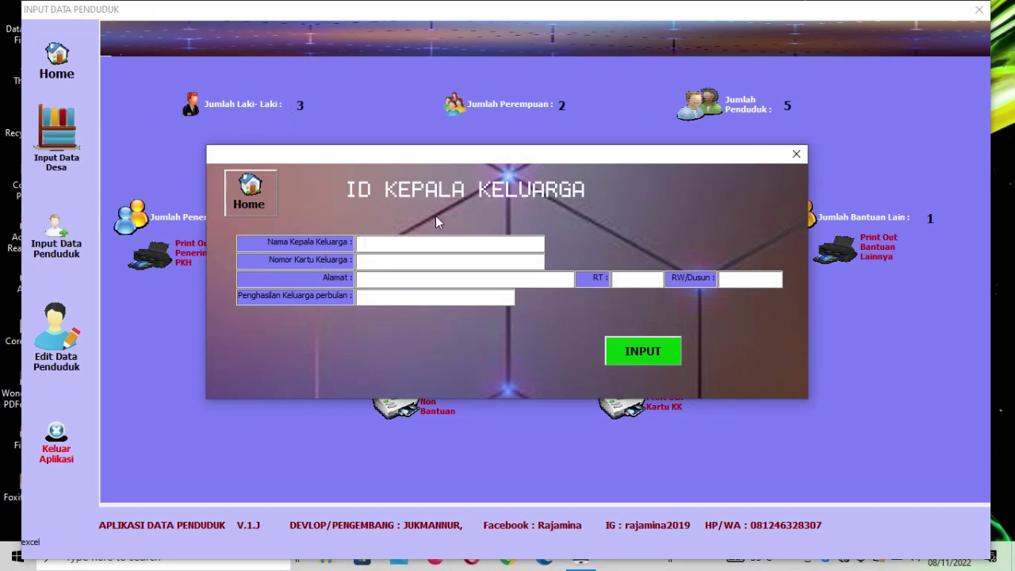
{"action": "left_click_drag", "start_coordinate": [532, 156], "coordinate": [595, 119]}
{"action": "left_click", "coordinate": [527, 205]}
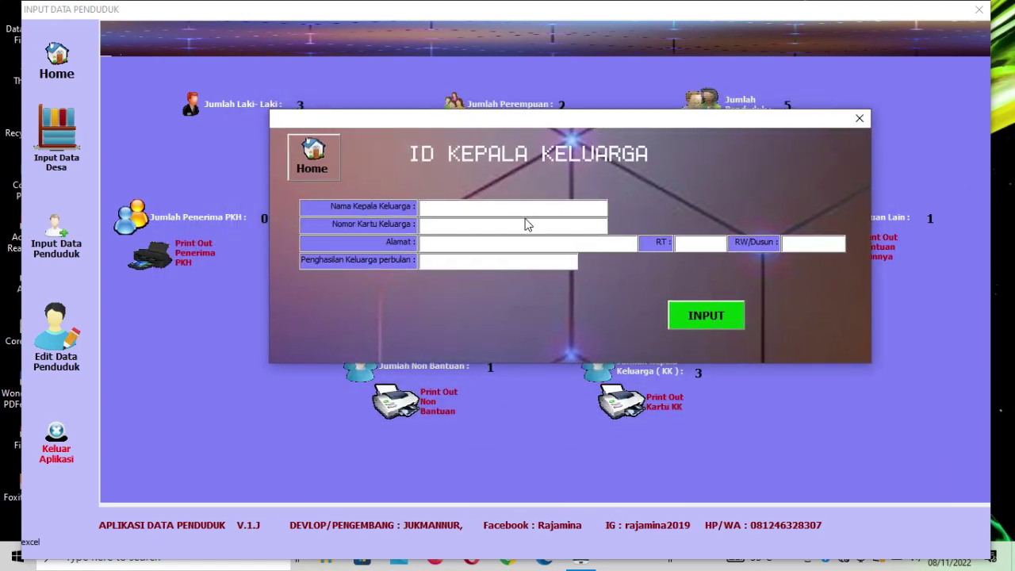
{"action": "left_click", "coordinate": [526, 224]}
{"action": "left_click", "coordinate": [526, 243]}
{"action": "left_click", "coordinate": [525, 262]}
{"action": "left_click", "coordinate": [684, 242]}
{"action": "left_click", "coordinate": [799, 243]}
Step: Enter the head of family's name and the family card number in the household entry form
{"action": "left_click", "coordinate": [480, 210]}
{"action": "type", "text": "BB"}
{"action": "type", "text": "B"}
{"action": "type", "text": "001"}
{"action": "type", "text": "12345678909876543"}
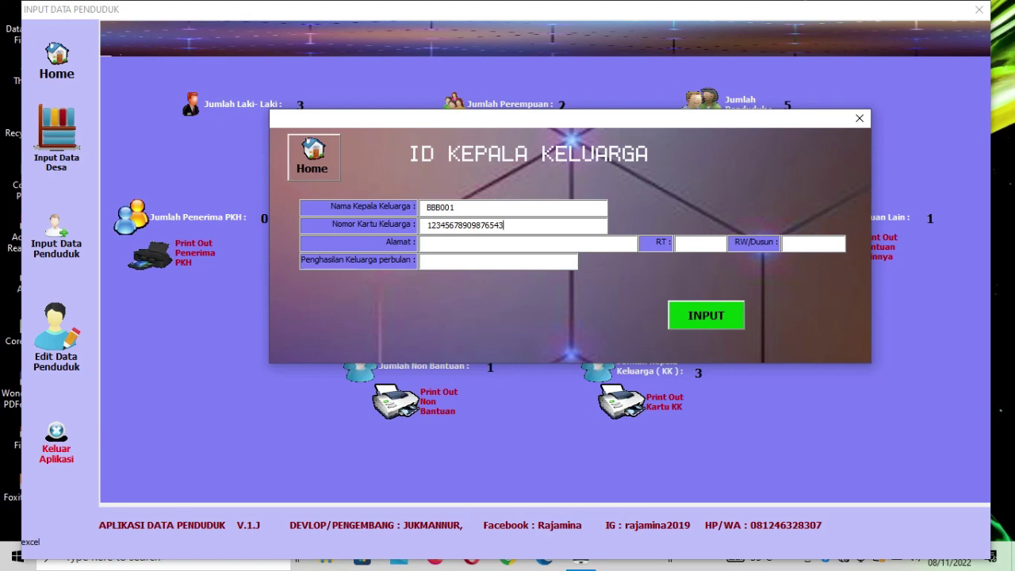
Step: Fill in the household's address, with RT 002 and RW/Dusun 003
{"action": "type", "text": "wwwwwwwwwwwwwww"}
{"action": "type", "text": "00"}
{"action": "type", "text": "2"}
{"action": "type", "text": "0"}
{"action": "type", "text": "0"}
{"action": "type", "text": "3"}
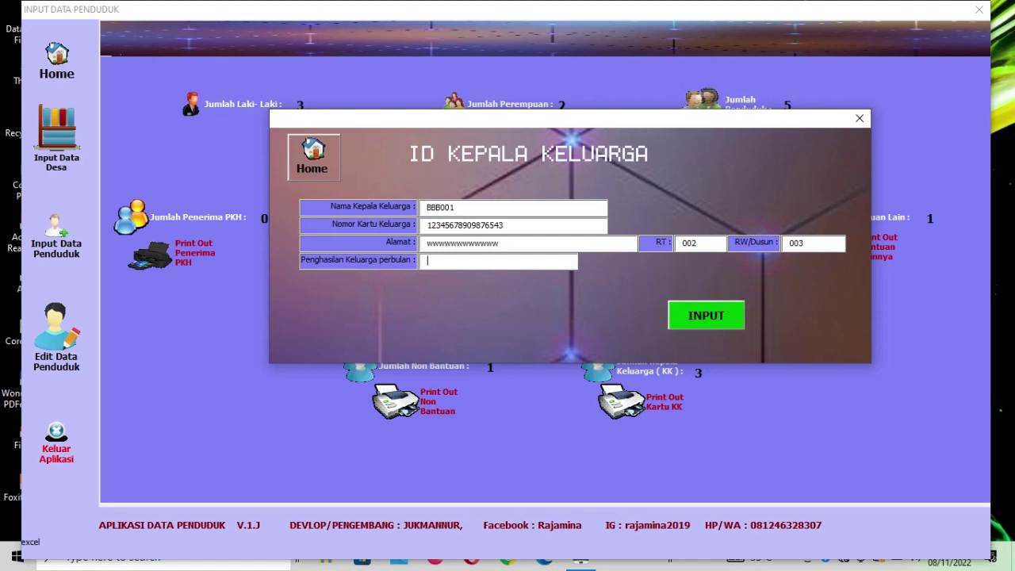
Step: Set the family's monthly income to 1000000 and submit the household record
{"action": "type", "text": "1000000"}
{"action": "left_click", "coordinate": [695, 324]}
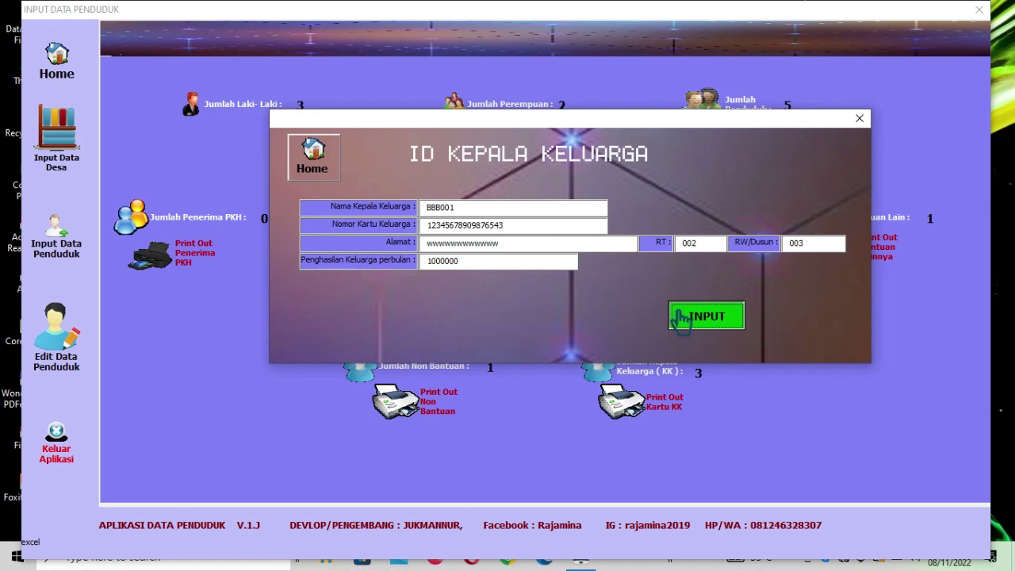
{"action": "left_click", "coordinate": [681, 319]}
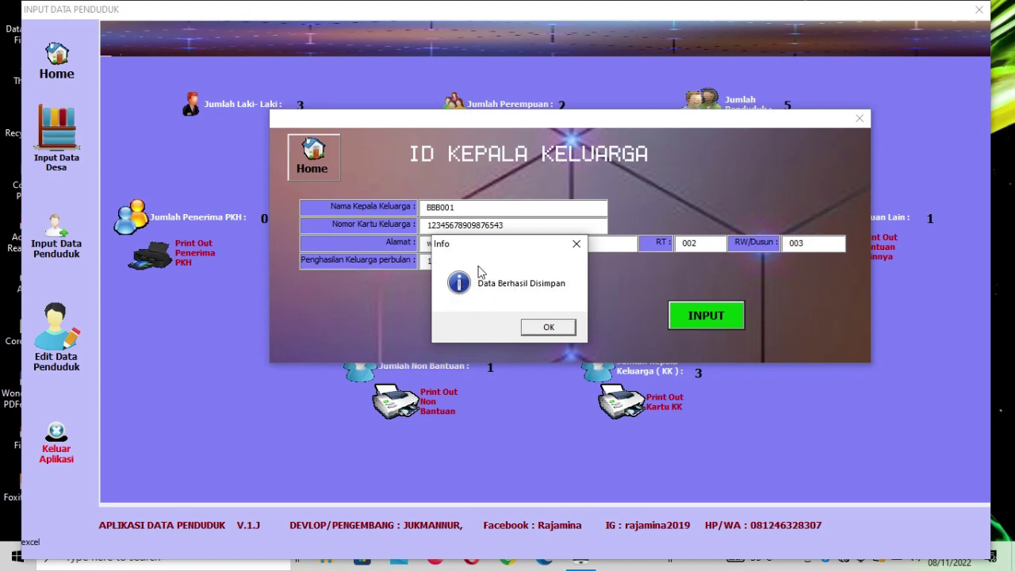
{"action": "left_click", "coordinate": [554, 328]}
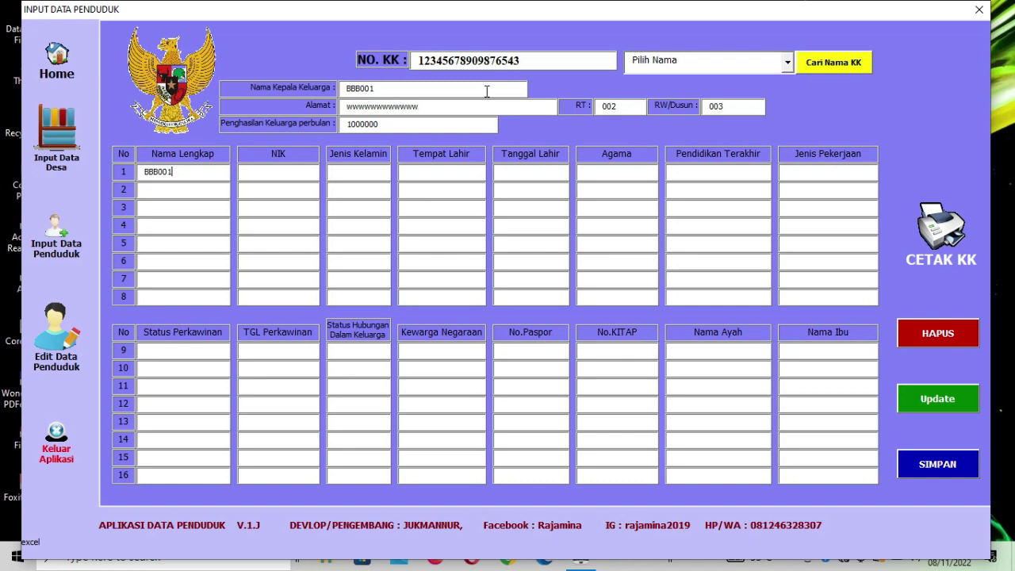
Step: In family member row 1, enter the NIK number and set the gender to Laki-laki
{"action": "left_click", "coordinate": [298, 173]}
{"action": "type", "text": "222222222"}
{"action": "type", "text": "Laki"}
{"action": "type", "text": "-laki"}
Step: Try Perempuan as the gender in row 1 and change it back to Laki-laki
{"action": "key", "text": "BackSpace"}
{"action": "key", "text": "BackSpace"}
{"action": "key", "text": "BackSpace"}
{"action": "key", "text": "BackSpace"}
{"action": "key", "text": "BackSpace"}
{"action": "key", "text": "BackSpace"}
{"action": "key", "text": "BackSpace"}
{"action": "key", "text": "BackSpace"}
{"action": "key", "text": "BackSpace"}
{"action": "type", "text": "Perempuan"}
{"action": "key", "text": "BackSpace"}
{"action": "key", "text": "BackSpace"}
{"action": "key", "text": "BackSpace"}
{"action": "key", "text": "BackSpace"}
{"action": "key", "text": "BackSpace"}
{"action": "key", "text": "BackSpace"}
{"action": "key", "text": "BackSpace"}
{"action": "key", "text": "BackSpace"}
{"action": "key", "text": "BackSpace"}
{"action": "type", "text": "Laki-laki"}
Step: Set row 1's place of birth to ccccc and enter the date of birth in day-month-year format
{"action": "left_click", "coordinate": [458, 171]}
{"action": "left_click", "coordinate": [458, 172]}
{"action": "type", "text": "ccccc"}
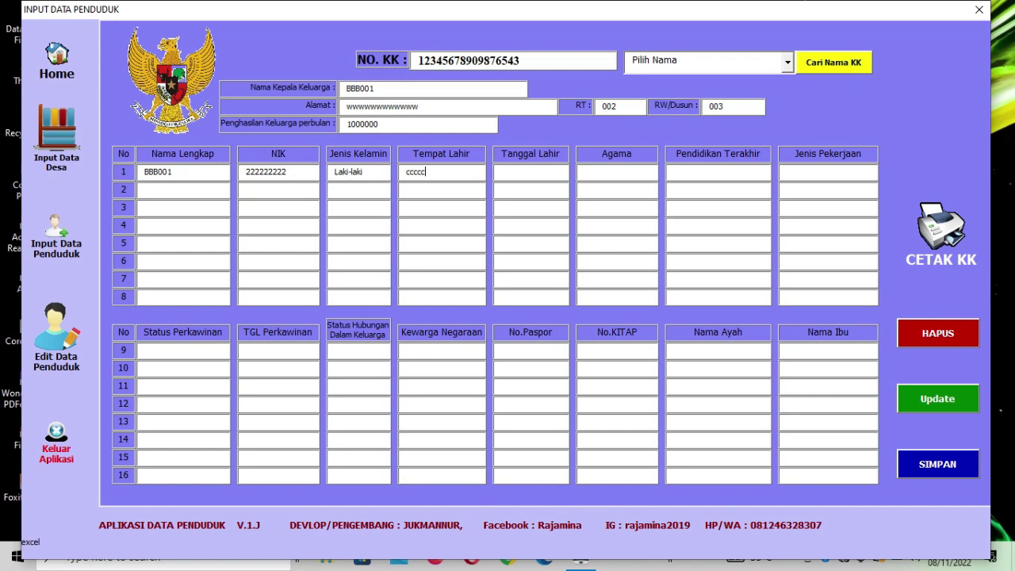
{"action": "left_click", "coordinate": [519, 172]}
{"action": "type", "text": "12-01-1999"}
{"action": "left_click_drag", "start_coordinate": [547, 172], "coordinate": [506, 176]}
Step: Set row 1's religion to Islam and last education to S1/DIV
{"action": "left_click", "coordinate": [641, 176]}
{"action": "type", "text": "Islam"}
{"action": "left_click", "coordinate": [716, 170]}
{"action": "type", "text": "S1/DIV"}
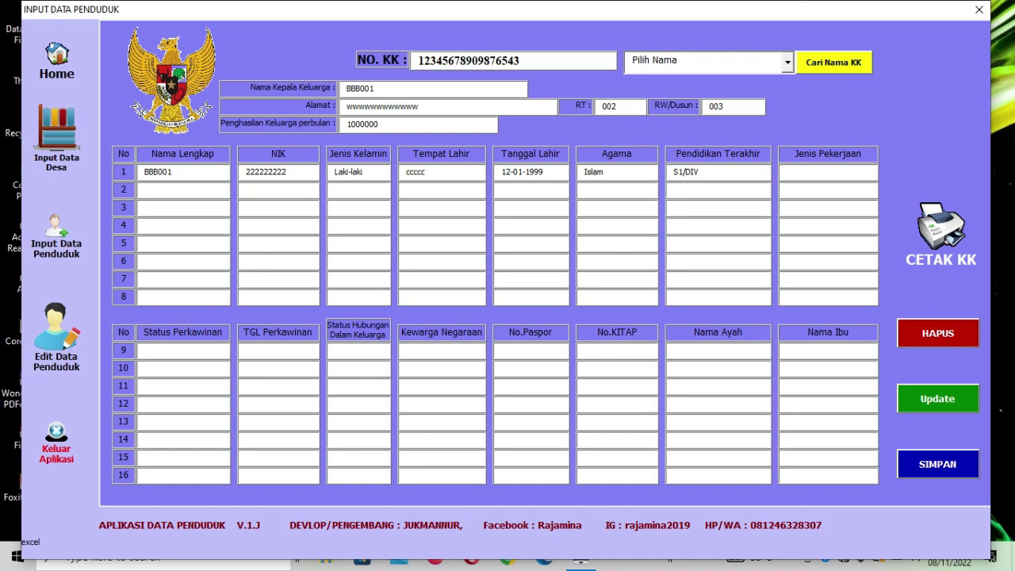
Step: Try S2, SMA, SLTP, SD and tidak bersekolah as row 1's last education, finishing with S1/D IV
{"action": "key", "text": "BackSpace"}
{"action": "key", "text": "BackSpace"}
{"action": "key", "text": "BackSpace"}
{"action": "key", "text": "BackSpace"}
{"action": "key", "text": "BackSpace"}
{"action": "type", "text": "2"}
{"action": "key", "text": "BackSpace"}
{"action": "key", "text": "BackSpace"}
{"action": "type", "text": "SMA"}
{"action": "key", "text": "BackSpace"}
{"action": "key", "text": "BackSpace"}
{"action": "key", "text": "BackSpace"}
{"action": "type", "text": "SLTP"}
{"action": "key", "text": "BackSpace"}
{"action": "key", "text": "BackSpace"}
{"action": "key", "text": "BackSpace"}
{"action": "key", "text": "BackSpace"}
{"action": "type", "text": "SD"}
{"action": "key", "text": "BackSpace"}
{"action": "key", "text": "BackSpace"}
{"action": "type", "text": "tidak bersekolah"}
{"action": "key", "text": "BackSpace"}
{"action": "key", "text": "BackSpace"}
{"action": "key", "text": "BackSpace"}
{"action": "key", "text": "BackSpace"}
{"action": "key", "text": "BackSpace"}
{"action": "key", "text": "BackSpace"}
{"action": "key", "text": "BackSpace"}
{"action": "key", "text": "BackSpace"}
{"action": "key", "text": "BackSpace"}
{"action": "key", "text": "BackSpace"}
{"action": "key", "text": "BackSpace"}
{"action": "key", "text": "BackSpace"}
{"action": "key", "text": "BackSpace"}
{"action": "key", "text": "BackSpace"}
{"action": "key", "text": "BackSpace"}
{"action": "type", "text": "S1/D IV"}
Step: Try out sample occupations in row 1's job type field and clear them again
{"action": "type", "text": "PN"}
{"action": "key", "text": "BackSpace"}
{"action": "key", "text": "BackSpace"}
{"action": "type", "text": "Wiraswast"}
{"action": "key", "text": "BackSpace"}
{"action": "key", "text": "BackSpace"}
{"action": "key", "text": "BackSpace"}
{"action": "key", "text": "BackSpace"}
{"action": "key", "text": "BackSpace"}
{"action": "key", "text": "BackSpace"}
{"action": "key", "text": "BackSpace"}
{"action": "key", "text": "BackSpace"}
{"action": "key", "text": "BackSpace"}
{"action": "key", "text": "BackSpace"}
{"action": "key", "text": "BackSpace"}
{"action": "key", "text": "BackSpace"}
{"action": "key", "text": "BackSpace"}
{"action": "key", "text": "BackSpace"}
{"action": "type", "text": "S"}
{"action": "key", "text": "BackSpace"}
Step: Set row 1's occupation to Petani and check the completed row
{"action": "type", "text": "Petani"}
{"action": "left_click", "coordinate": [138, 174]}
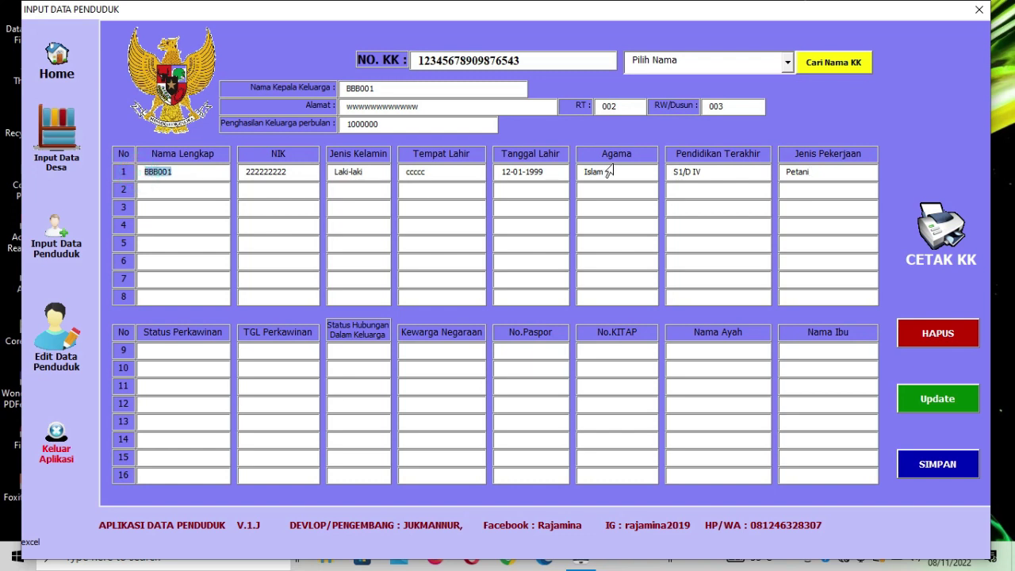
{"action": "left_click", "coordinate": [185, 175]}
Step: In row 2, enter the second family member's name and NIK number, and set the gender to Perempuan
{"action": "left_click", "coordinate": [178, 189]}
{"action": "type", "text": "CCCC1"}
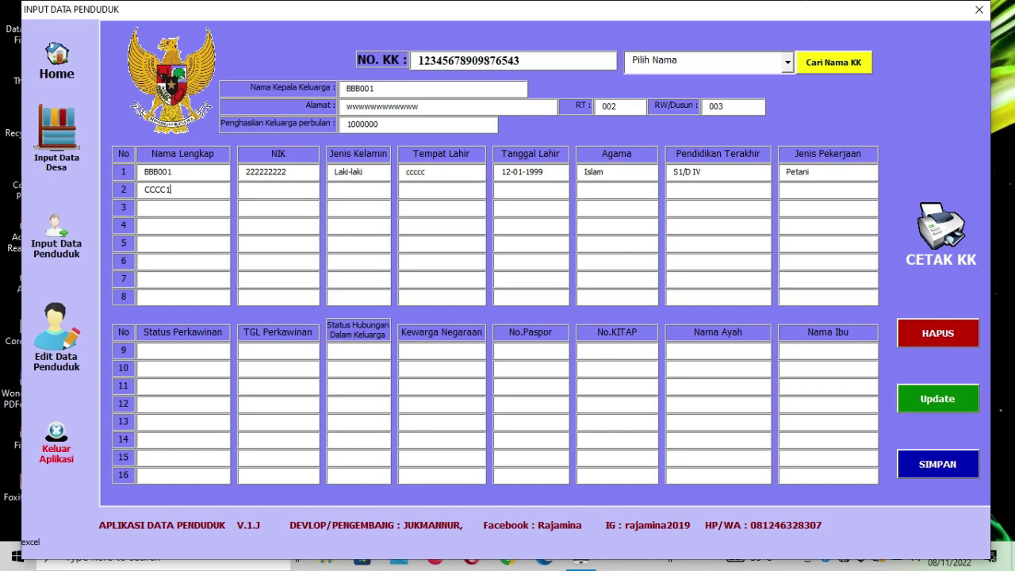
{"action": "key", "text": "Tab"}
{"action": "type", "text": "33333333333"}
{"action": "key", "text": "Tab"}
{"action": "type", "text": "Perempuan"}
{"action": "key", "text": "Tab"}
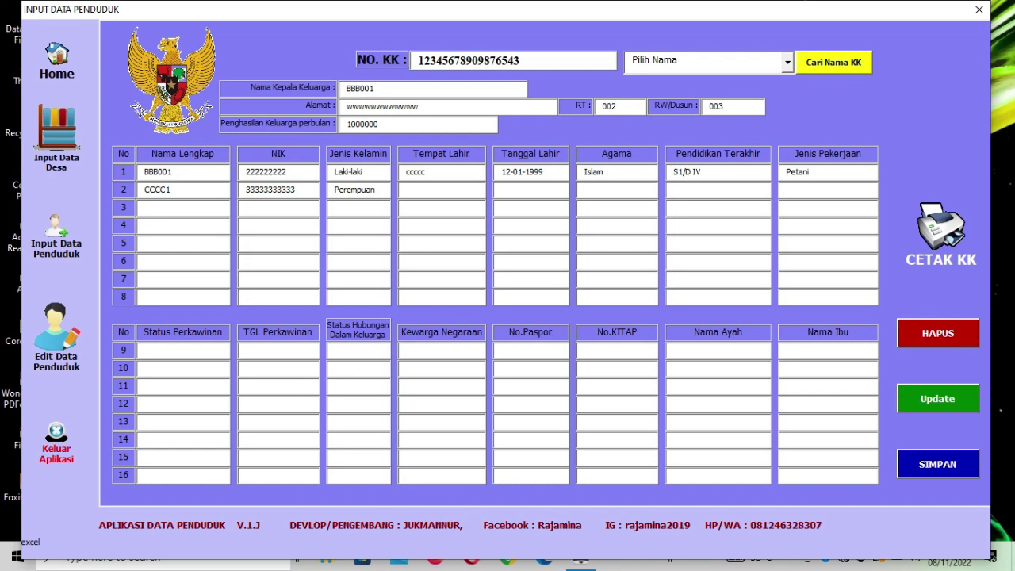
Step: Set row 2's place of birth to KKKKK and fill in the date of birth
{"action": "type", "text": "KKKKK"}
{"action": "type", "text": "12-"}
{"action": "type", "text": "12"}
{"action": "type", "text": "-1"}
{"action": "type", "text": "999"}
{"action": "key", "text": "Tab"}
Step: Complete row 2 with religion Islam, last education SMA and occupation Ibu Rumah Tangga
{"action": "type", "text": "Islam"}
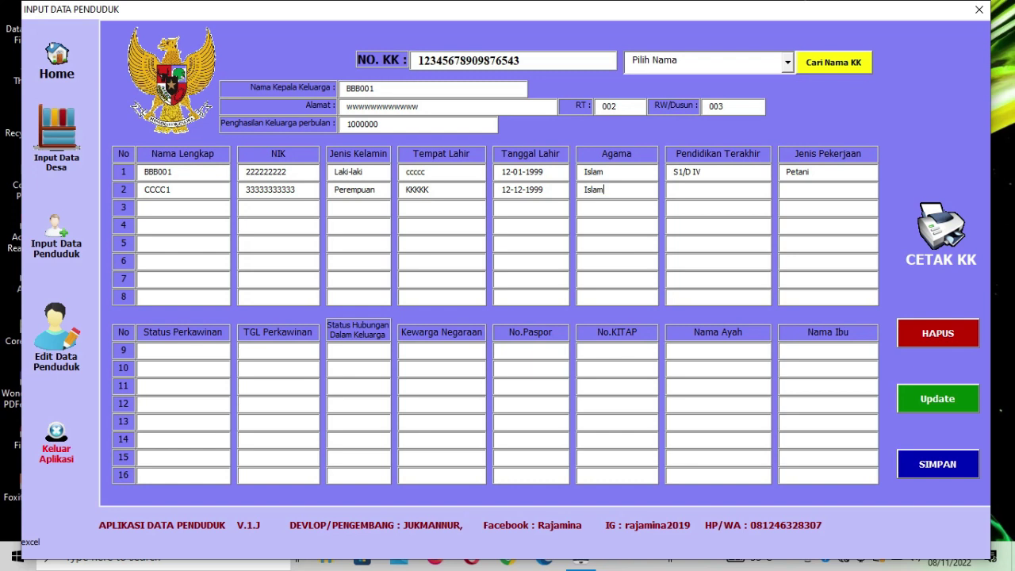
{"action": "type", "text": "SMA"}
{"action": "left_click", "coordinate": [807, 187]}
{"action": "type", "text": "Ibu Rumah Tangga"}
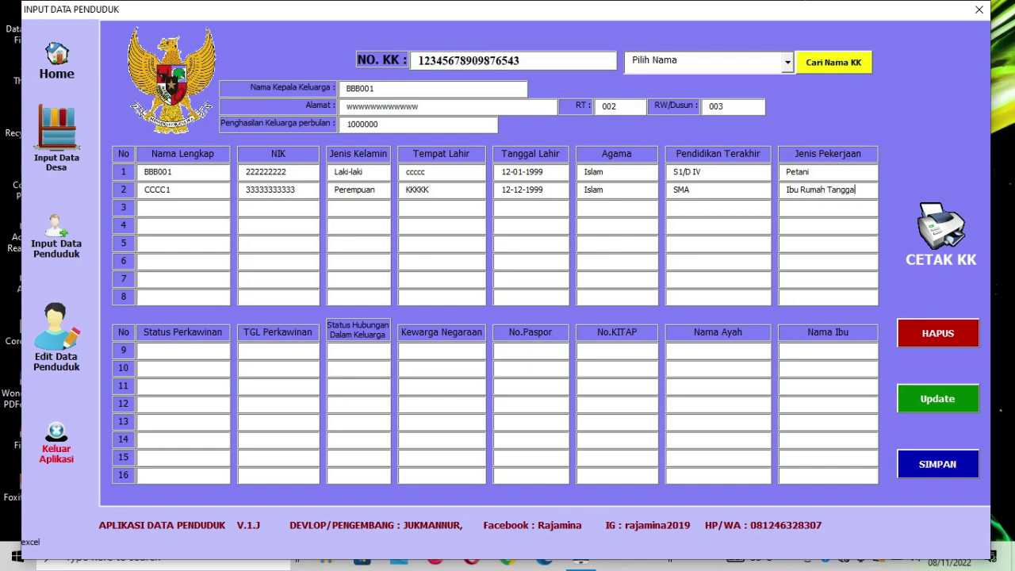
Step: In row 3, enter the third family member's name and NIK number, and set the gender to Laki-laki
{"action": "left_click", "coordinate": [182, 209]}
{"action": "left_click", "coordinate": [179, 205]}
{"action": "type", "text": "DDDD"}
{"action": "key", "text": "Tab"}
{"action": "type", "text": "44444444444"}
{"action": "key", "text": "Tab"}
{"action": "type", "text": "Laki-"}
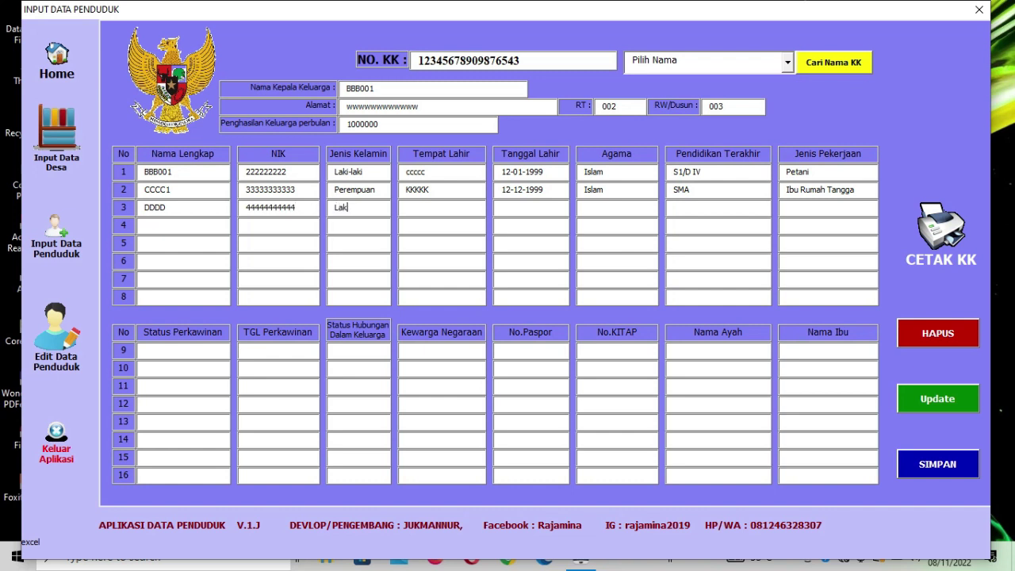
{"action": "type", "text": "laki"}
{"action": "key", "text": "Tab"}
{"action": "key", "text": "Tab"}
Step: Set row 3's place of birth to rrrrrr and fill in the date of birth
{"action": "left_click", "coordinate": [429, 211]}
{"action": "type", "text": "rrrrrr"}
{"action": "left_click", "coordinate": [547, 205]}
{"action": "type", "text": "12-09-2000"}
Step: Complete row 3 with religion Islam, last education SD and occupation Pelajar
{"action": "left_click", "coordinate": [625, 209]}
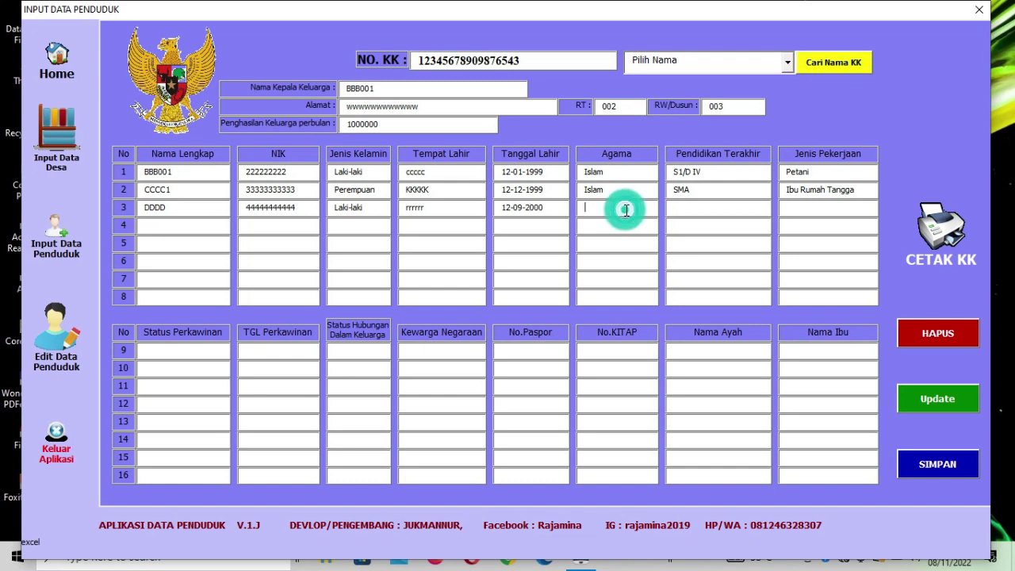
{"action": "type", "text": "Islam"}
{"action": "left_click", "coordinate": [697, 208]}
{"action": "type", "text": "SD"}
{"action": "left_click", "coordinate": [812, 208]}
{"action": "type", "text": "be"}
{"action": "type", "text": "kol"}
{"action": "key", "text": "BackSpace"}
{"action": "key", "text": "BackSpace"}
{"action": "key", "text": "BackSpace"}
{"action": "key", "text": "BackSpace"}
{"action": "key", "text": "BackSpace"}
{"action": "key", "text": "BackSpace"}
{"action": "key", "text": "BackSpace"}
{"action": "key", "text": "BackSpace"}
{"action": "type", "text": "Pelajar"}
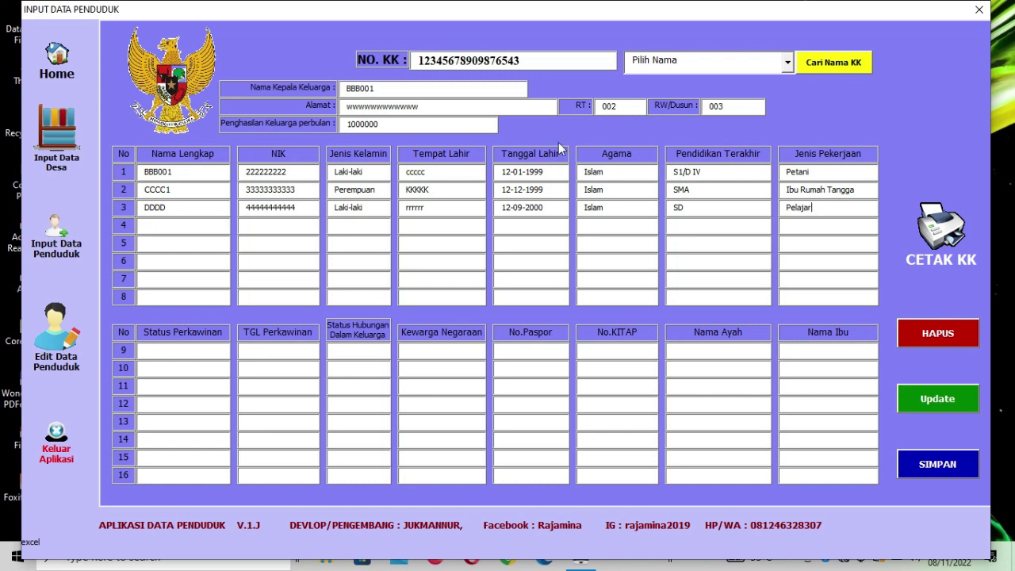
Step: Set the marital status to Kawin in rows 9 and 10
{"action": "left_click", "coordinate": [195, 354]}
{"action": "type", "text": "Kawin"}
{"action": "left_click", "coordinate": [196, 365]}
{"action": "type", "text": "Kawin"}
Step: Enter the marriage date 29-11-2000 in row 9 and copy it to row 10
{"action": "left_click", "coordinate": [277, 350]}
{"action": "type", "text": "29"}
{"action": "type", "text": "-11-2"}
{"action": "type", "text": "2000"}
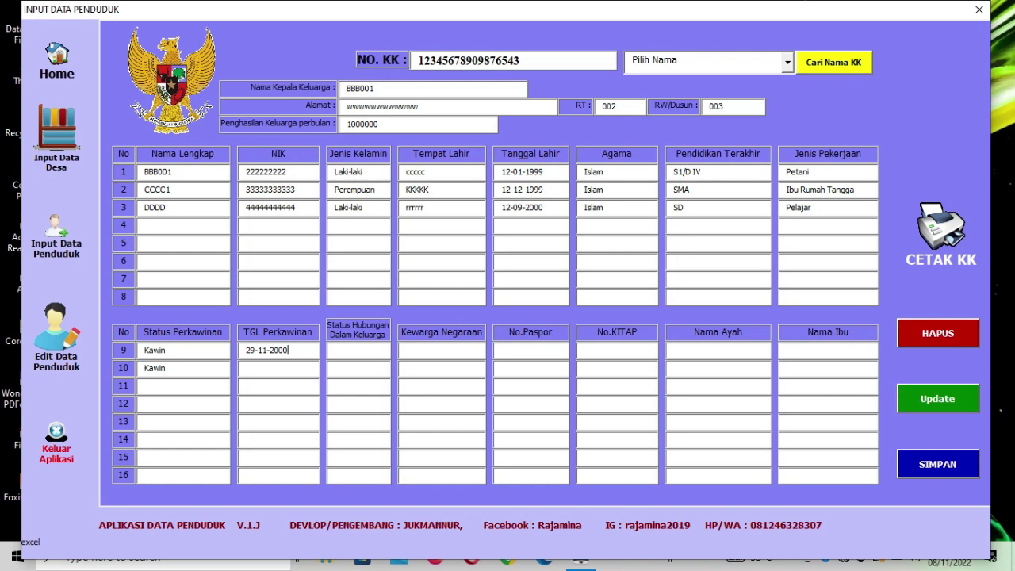
{"action": "double_click", "coordinate": [305, 354]}
{"action": "key", "text": "ctrl+c"}
{"action": "left_click", "coordinate": [303, 370]}
{"action": "key", "text": "ctrl+v"}
Step: Set the family relationship status to Suami in row 9, Istri in row 10 and Anak in row 11
{"action": "left_click", "coordinate": [352, 352]}
{"action": "type", "text": "Suam"}
{"action": "type", "text": "Ist"}
{"action": "left_click", "coordinate": [343, 387]}
{"action": "type", "text": "Ana"}
Step: Set the citizenship to WNI in rows 9, 10 and 11
{"action": "left_click", "coordinate": [417, 346]}
{"action": "type", "text": "K"}
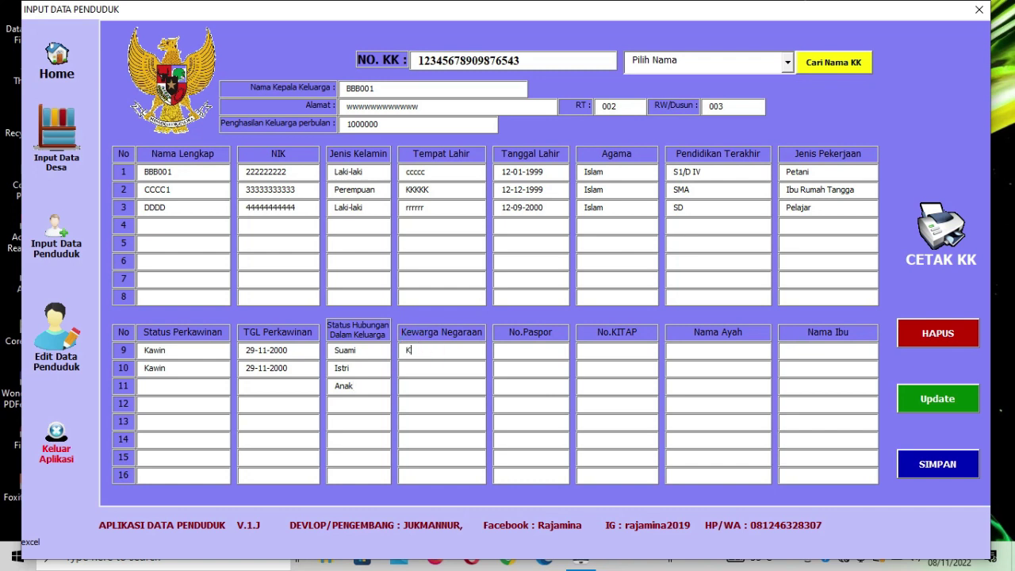
{"action": "key", "text": "BackSpace"}
{"action": "type", "text": "WNIWN"}
{"action": "left_click", "coordinate": [447, 386]}
{"action": "type", "text": "WN"}
Step: Look over the No.Paspor and No.KITAP fields of the family members
{"action": "left_click", "coordinate": [556, 354]}
{"action": "left_click", "coordinate": [536, 368]}
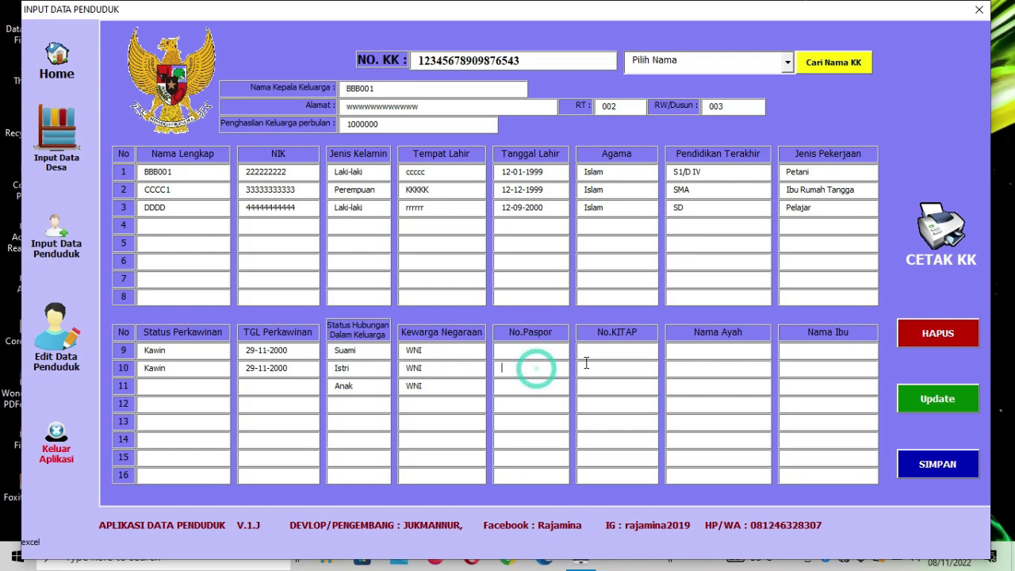
{"action": "left_click", "coordinate": [545, 349]}
{"action": "left_click", "coordinate": [630, 351]}
{"action": "left_click", "coordinate": [630, 366]}
{"action": "left_click", "coordinate": [630, 402]}
{"action": "left_click", "coordinate": [555, 356]}
{"action": "left_click", "coordinate": [555, 367]}
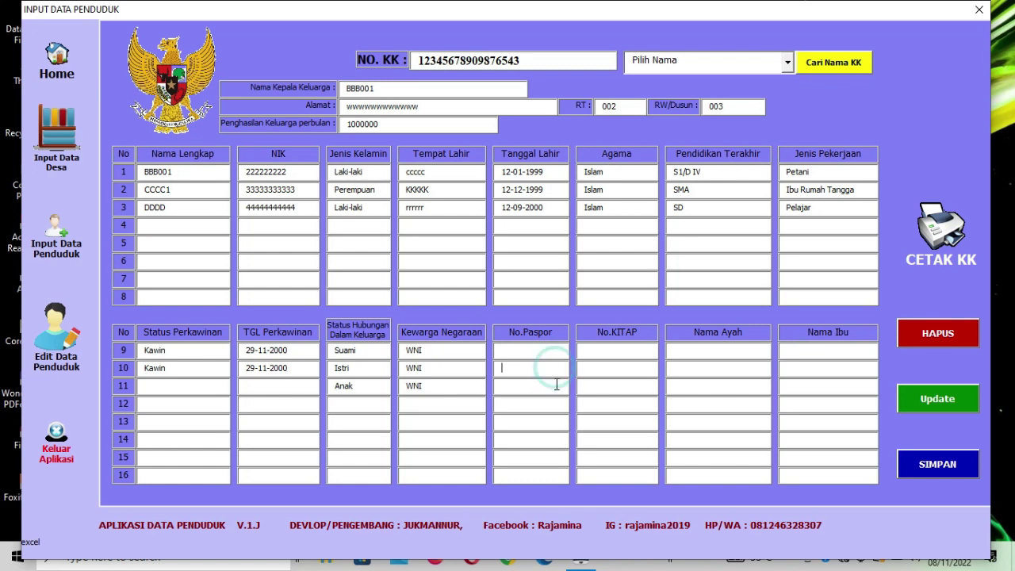
{"action": "left_click", "coordinate": [552, 387]}
{"action": "left_click", "coordinate": [552, 352]}
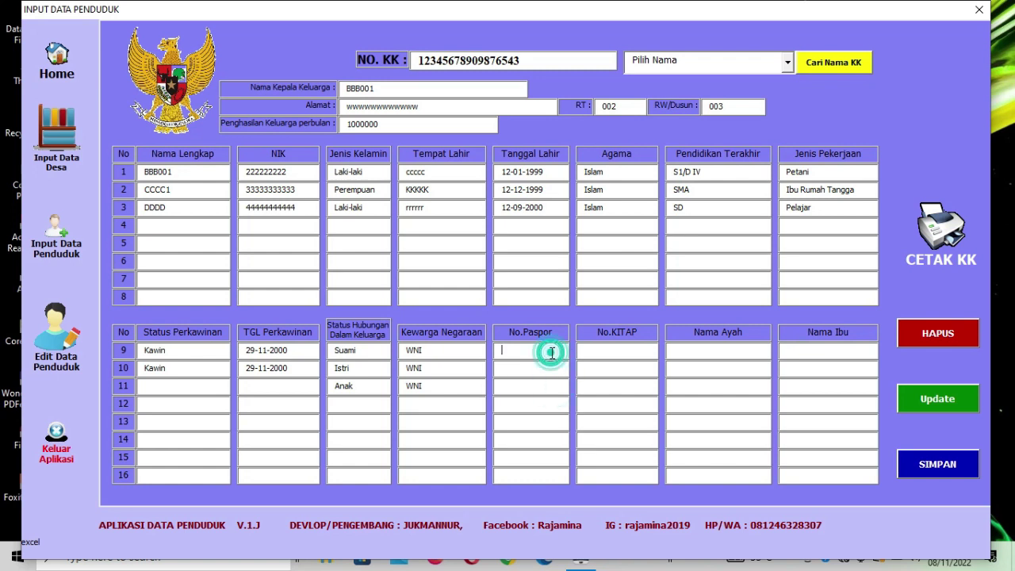
Step: Enter the fathers' names of the husband and wife in rows 9 and 10
{"action": "left_click", "coordinate": [702, 356]}
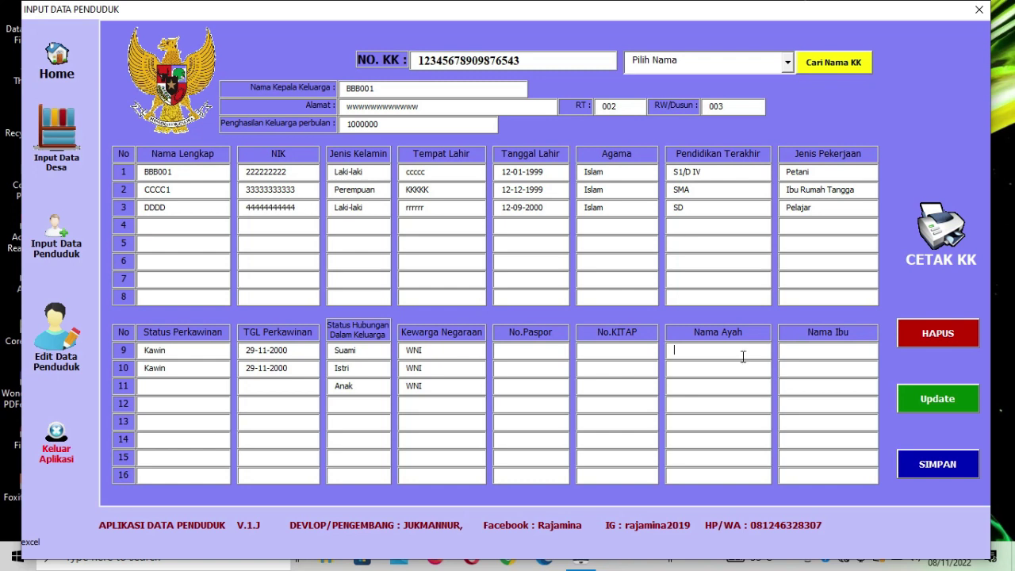
{"action": "type", "text": "BBBB002"}
{"action": "left_click", "coordinate": [696, 368]}
{"action": "type", "text": "CCCCC2"}
Step: Copy the full name from row 1 into row 11 as the child's father
{"action": "double_click", "coordinate": [182, 173]}
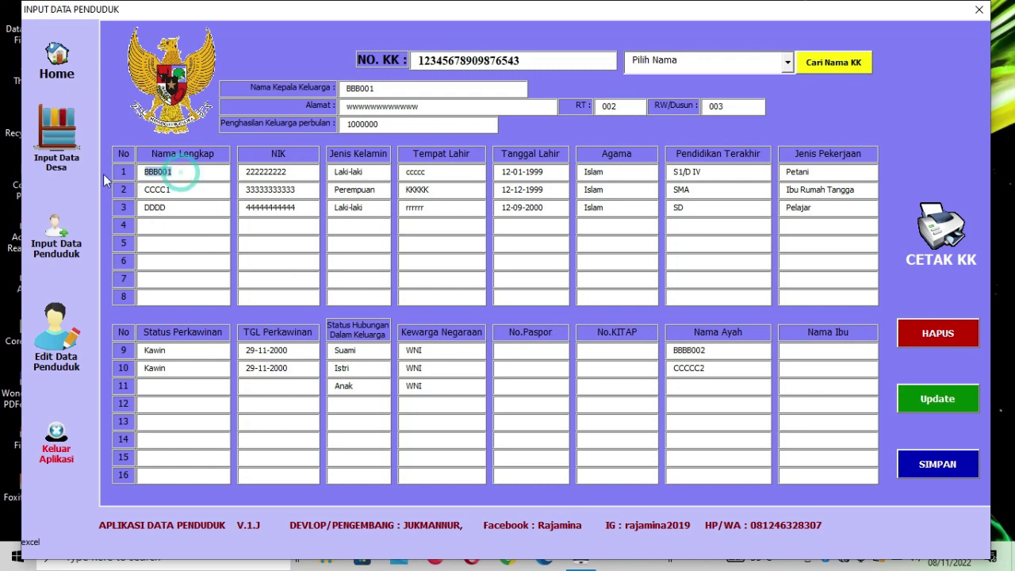
{"action": "left_click", "coordinate": [699, 386]}
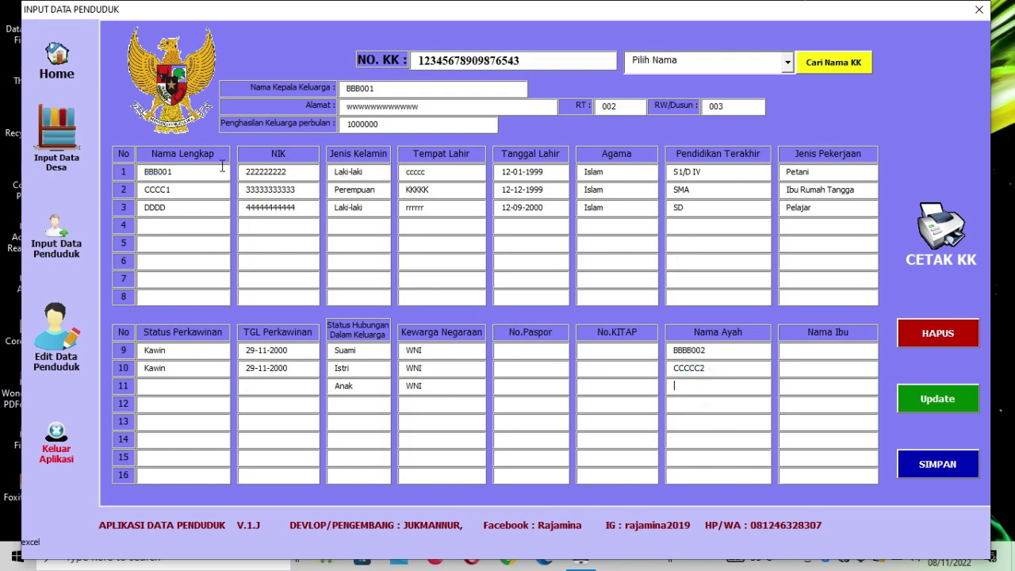
{"action": "double_click", "coordinate": [191, 172]}
{"action": "key", "text": "ctrl+c"}
{"action": "left_click", "coordinate": [713, 388]}
{"action": "key", "text": "ctrl+v"}
Step: Enter the mothers' names in rows 9 and 10, and copy the full name from row 2 as the mother in row 11
{"action": "type", "text": "bb"}
{"action": "left_click", "coordinate": [804, 360]}
{"action": "type", "text": "c3"}
{"action": "left_click", "coordinate": [802, 387]}
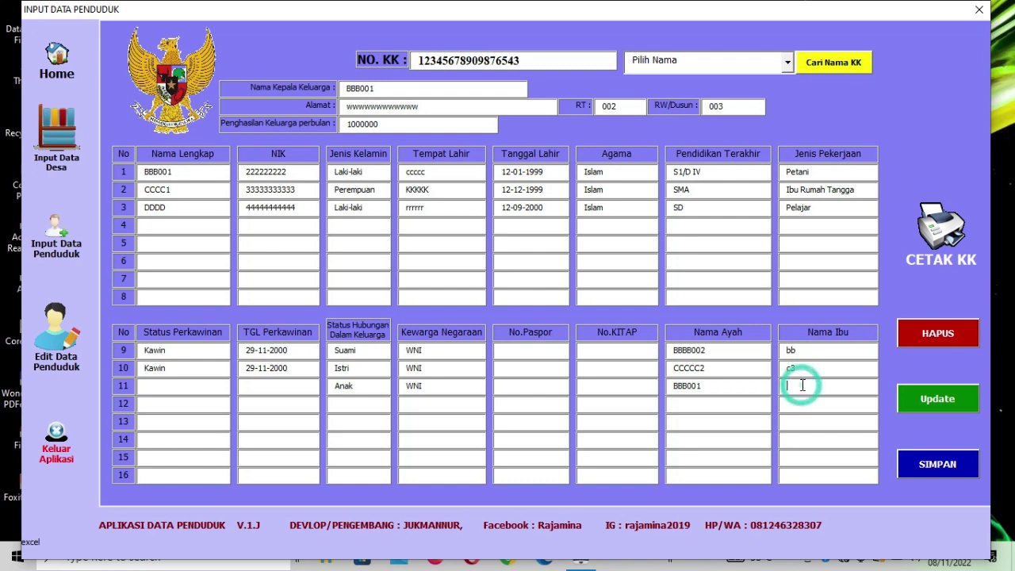
{"action": "double_click", "coordinate": [178, 189]}
{"action": "key", "text": "ctrl+c"}
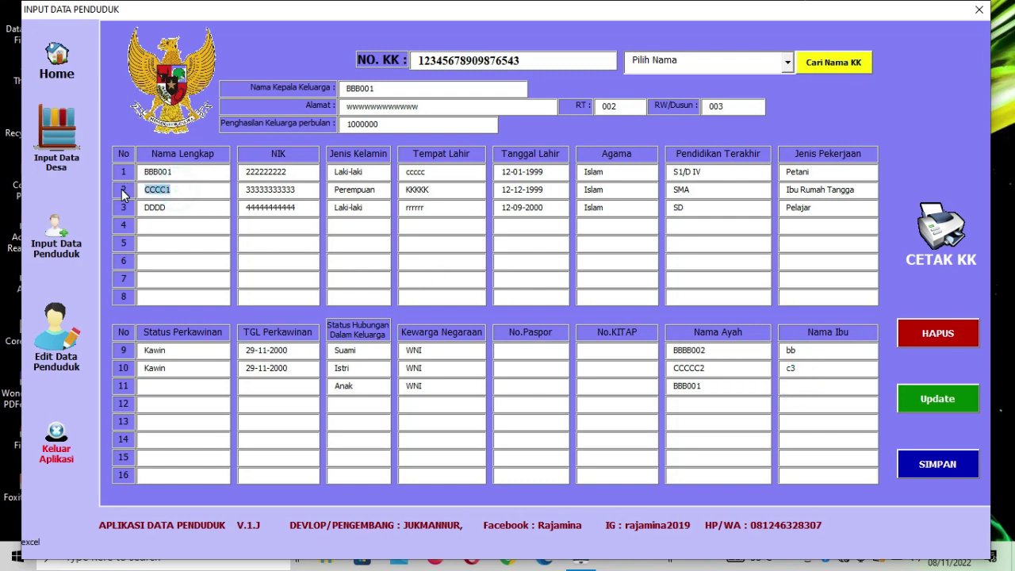
{"action": "left_click", "coordinate": [799, 386]}
{"action": "key", "text": "ctrl+v"}
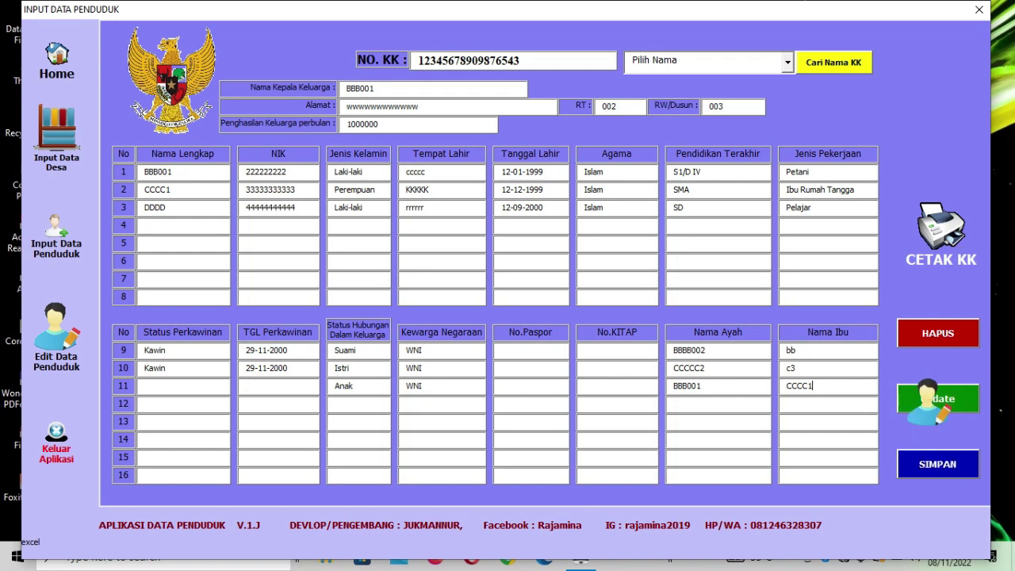
Step: Save the household's family data and choose PKH as the government aid it receives
{"action": "left_click", "coordinate": [938, 463]}
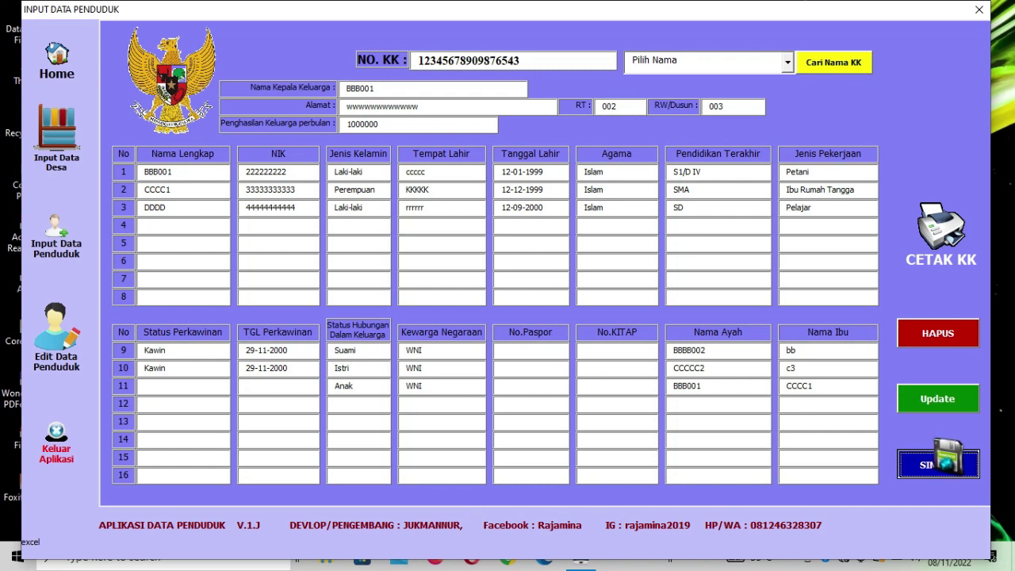
{"action": "left_click", "coordinate": [952, 464]}
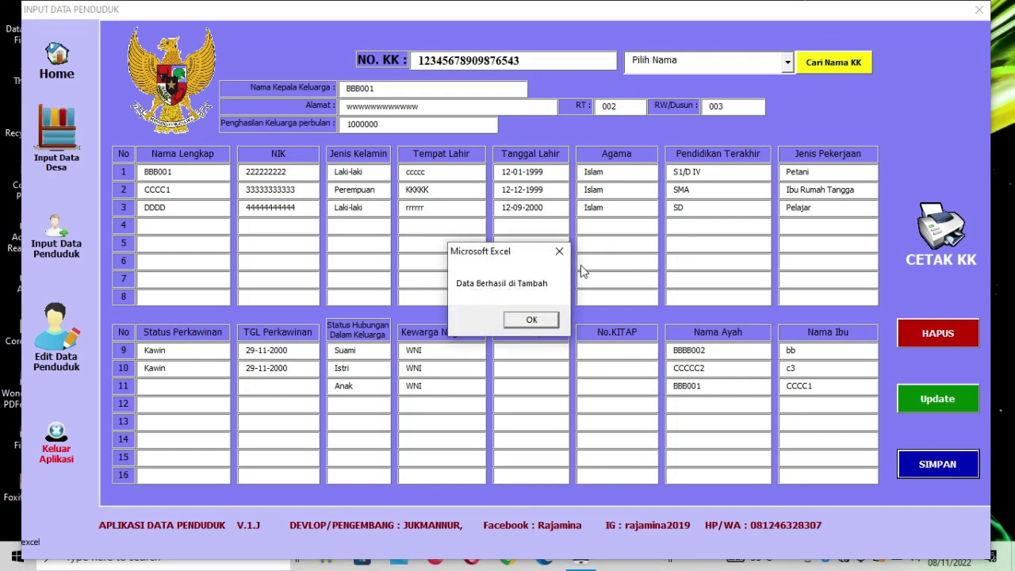
{"action": "left_click", "coordinate": [532, 320]}
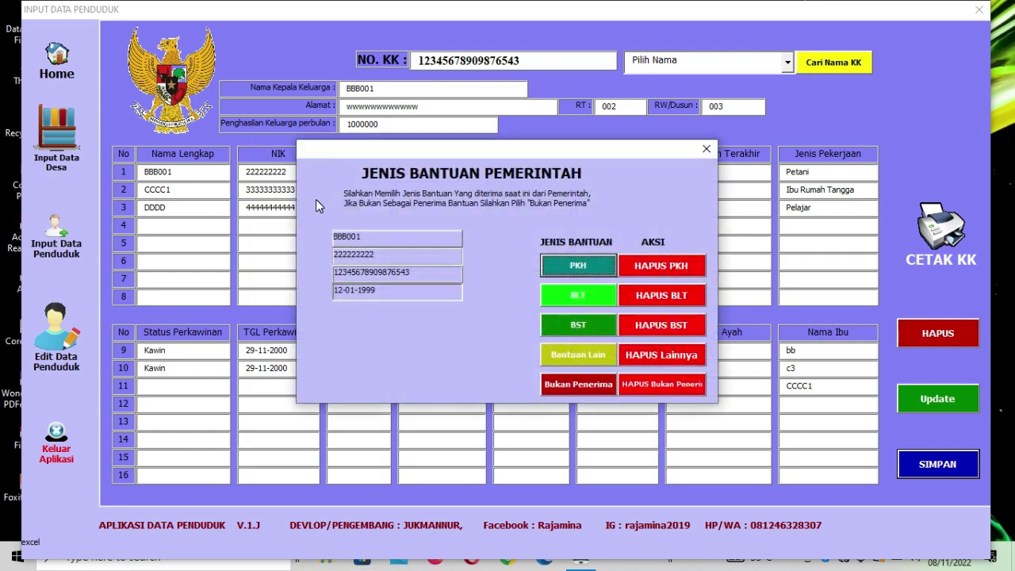
{"action": "left_click_drag", "start_coordinate": [517, 150], "coordinate": [575, 168]}
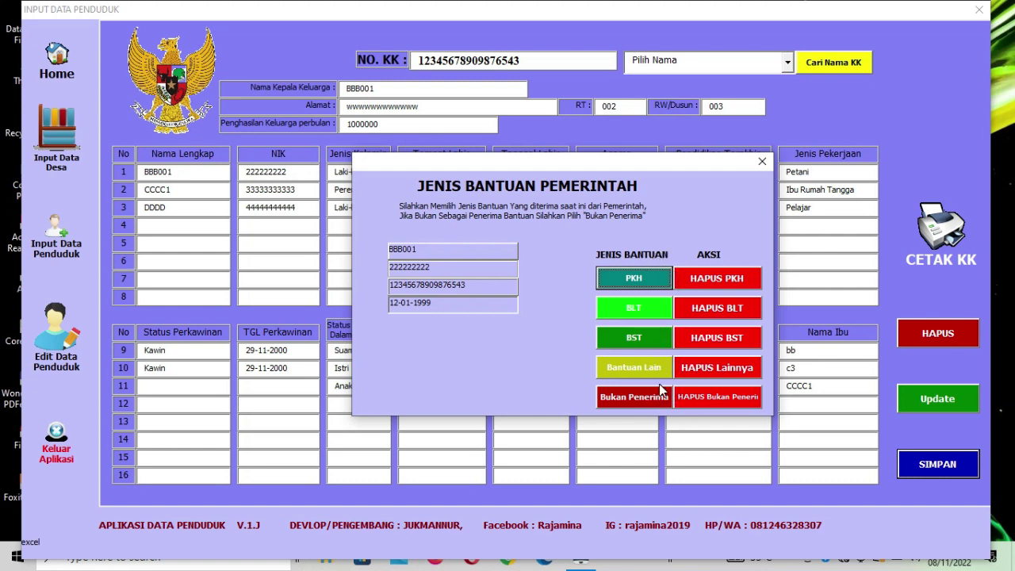
{"action": "left_click", "coordinate": [636, 279]}
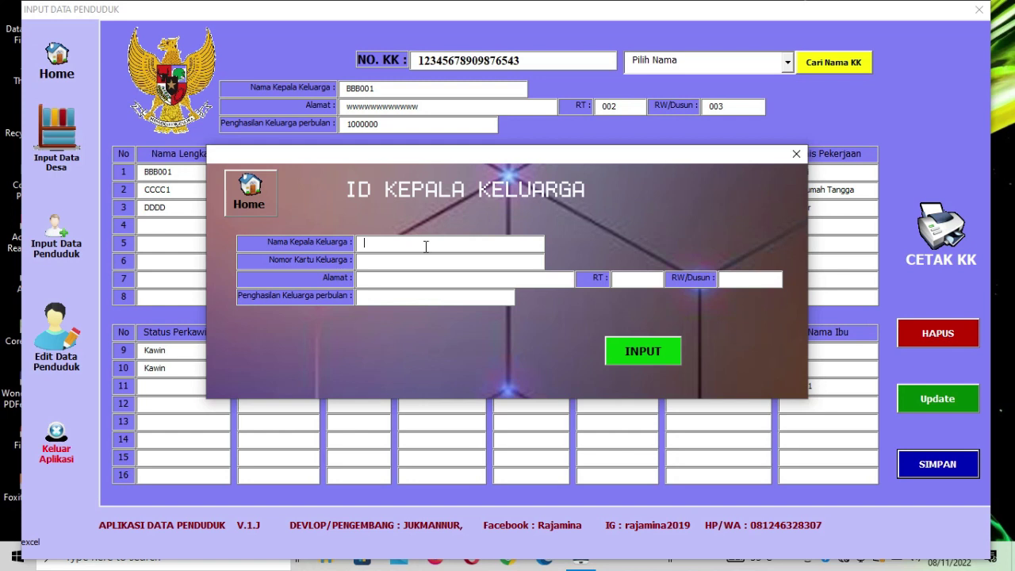
Step: For another household, enter the family head's name, the family card number and the address
{"action": "type", "text": "QQQQ"}
{"action": "type", "text": "8765434987654"}
{"action": "left_click", "coordinate": [434, 282]}
{"action": "type", "text": "asdfghjjhgfd"}
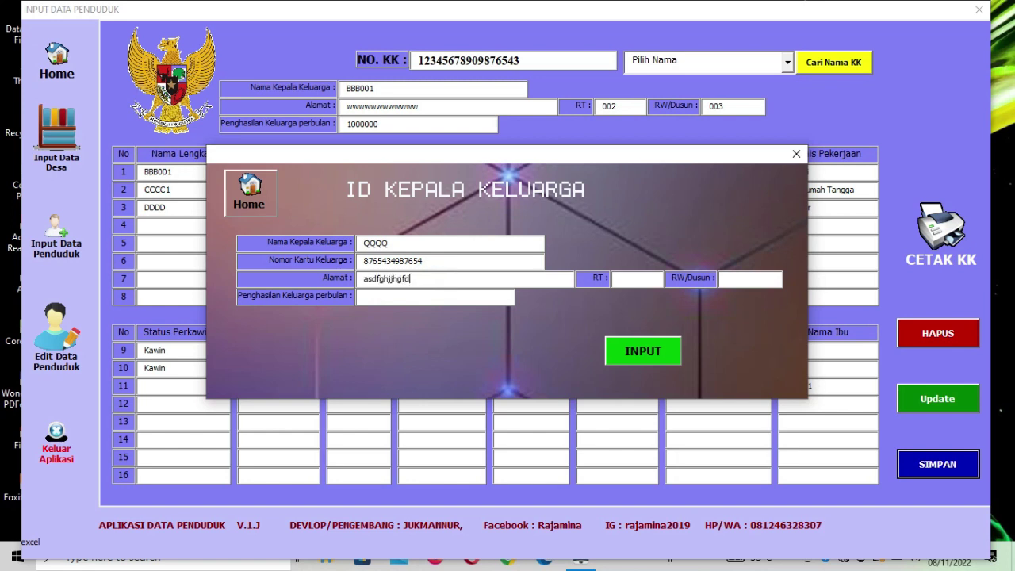
Step: Set RT to 004, RW/Dusun to 002 and the monthly family income to 1000000, and submit the household
{"action": "left_click", "coordinate": [646, 277]}
{"action": "type", "text": "000"}
{"action": "left_click", "coordinate": [744, 276]}
{"action": "type", "text": "002"}
{"action": "left_click", "coordinate": [482, 297]}
{"action": "type", "text": "1000000"}
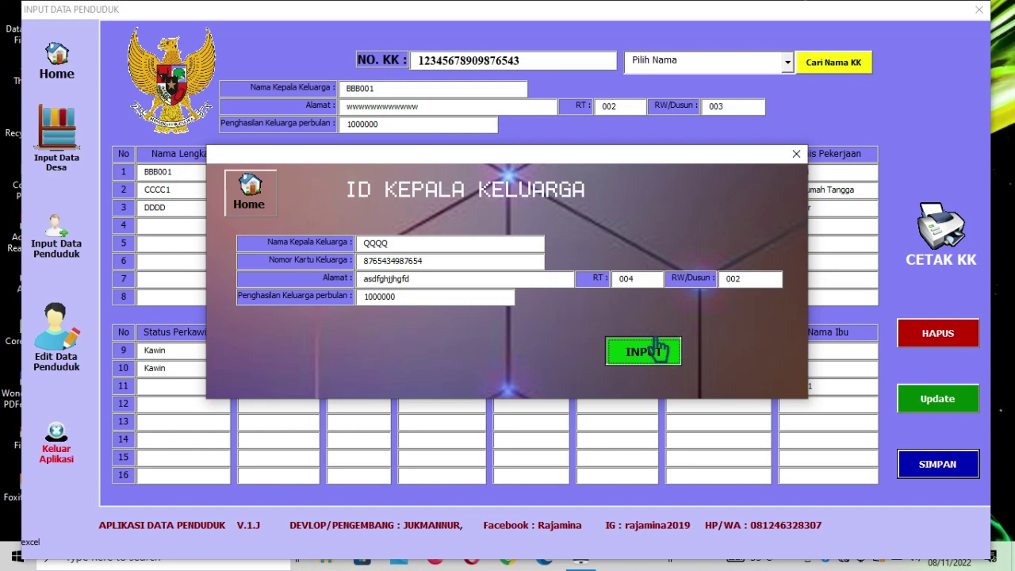
{"action": "left_click", "coordinate": [656, 349]}
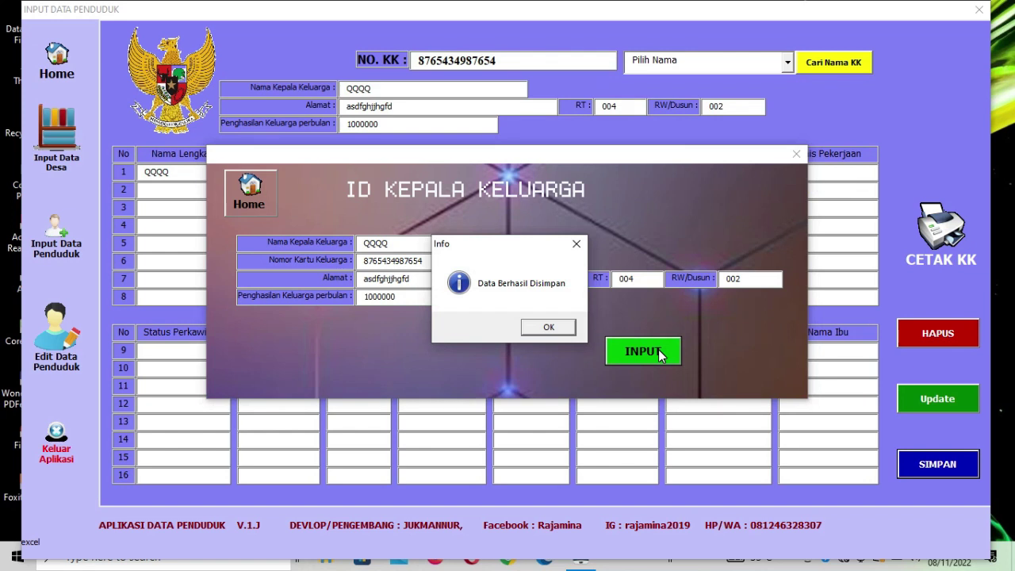
{"action": "left_click", "coordinate": [549, 327]}
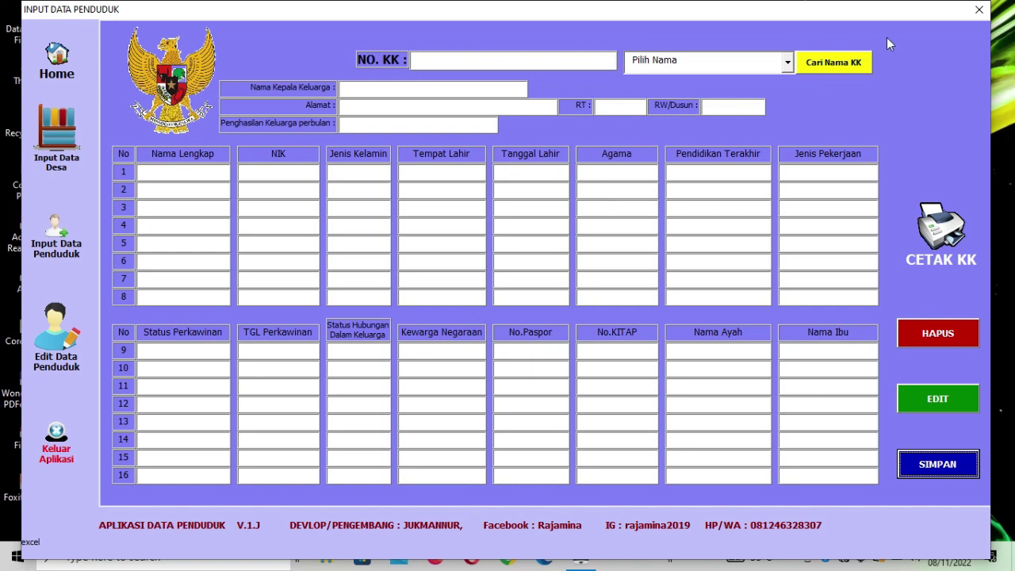
Step: Find the family card of the third family head in the saved name list
{"action": "left_click", "coordinate": [787, 65]}
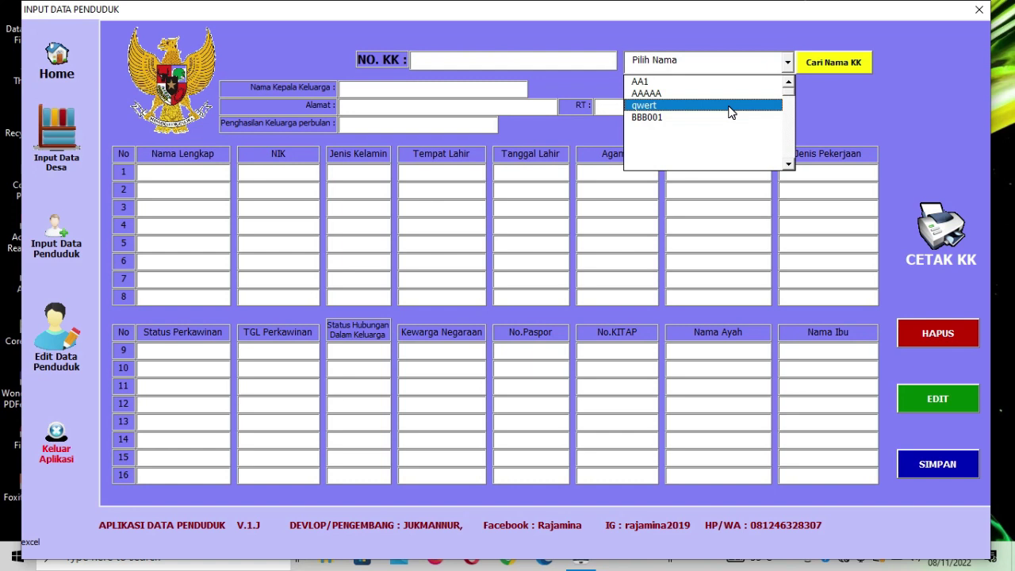
{"action": "left_click", "coordinate": [786, 82]}
{"action": "left_click", "coordinate": [687, 106]}
{"action": "left_click", "coordinate": [823, 68]}
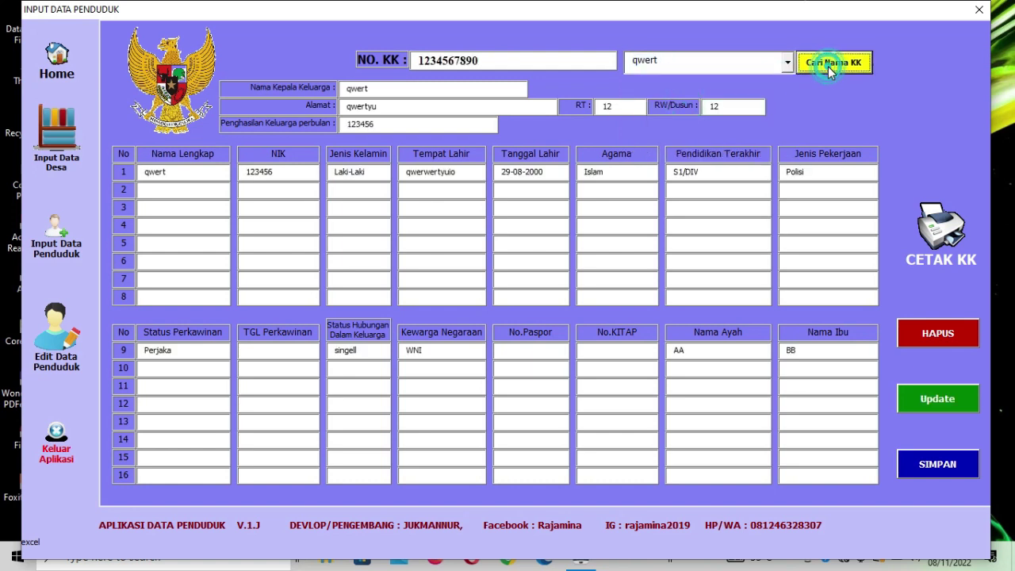
Step: Find the family card of the fourth family head, whose three-member household was just saved
{"action": "left_click", "coordinate": [788, 63]}
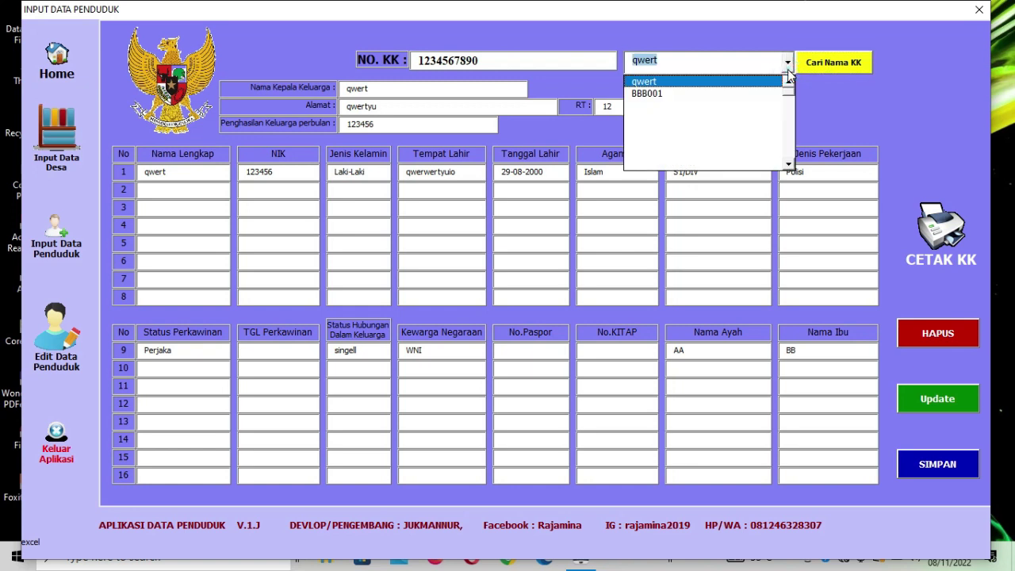
{"action": "left_click", "coordinate": [744, 102]}
{"action": "left_click", "coordinate": [832, 62]}
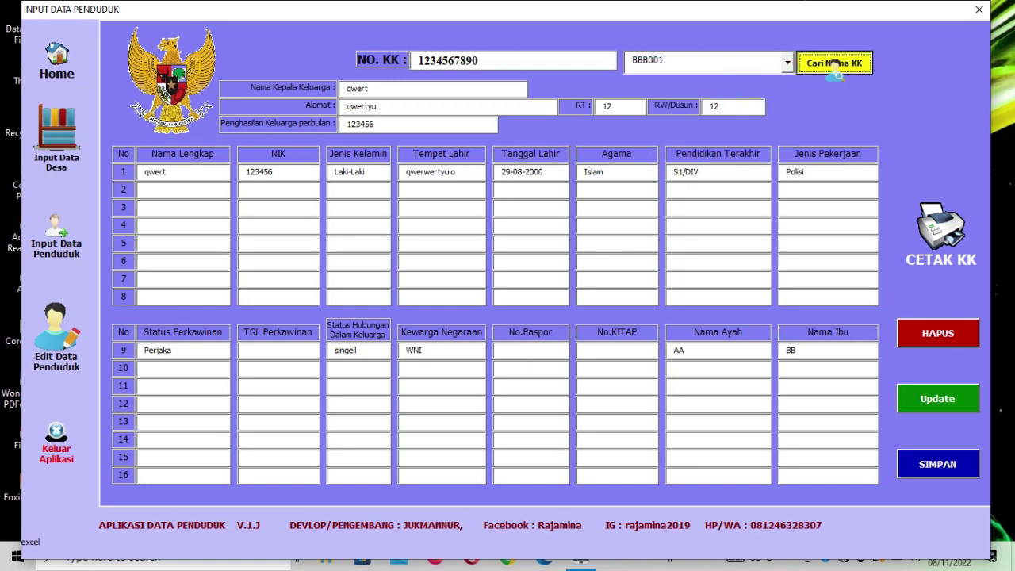
Step: Find the family card of the second family head, and check the list of saved names again
{"action": "left_click", "coordinate": [787, 64]}
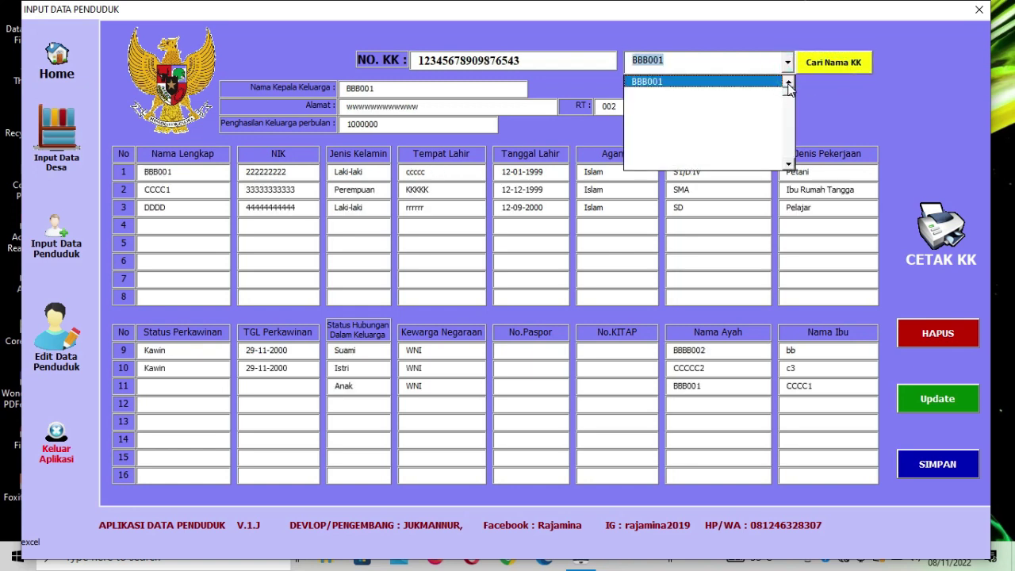
{"action": "left_click", "coordinate": [789, 83]}
{"action": "left_click", "coordinate": [788, 83]}
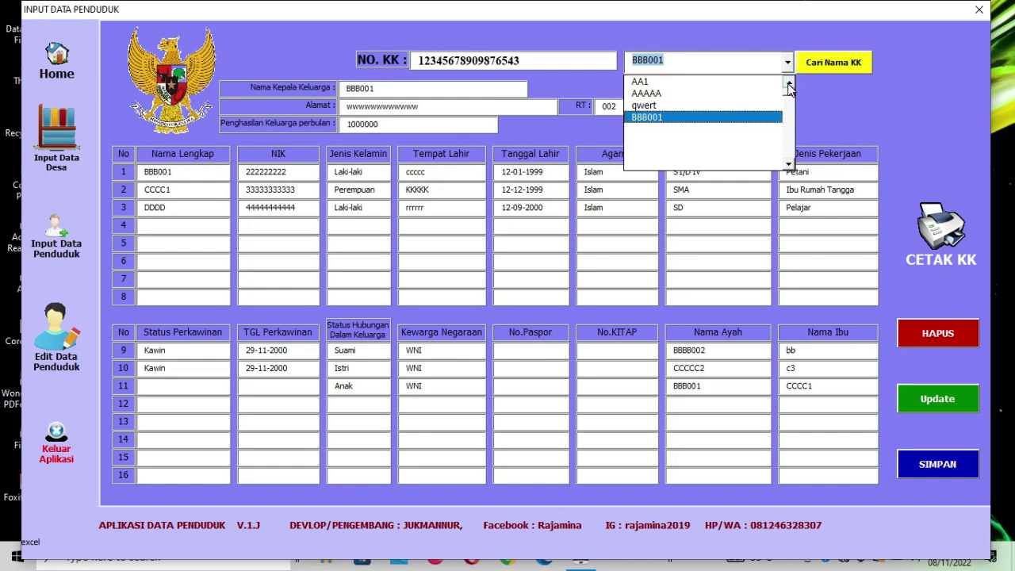
{"action": "left_click", "coordinate": [667, 93]}
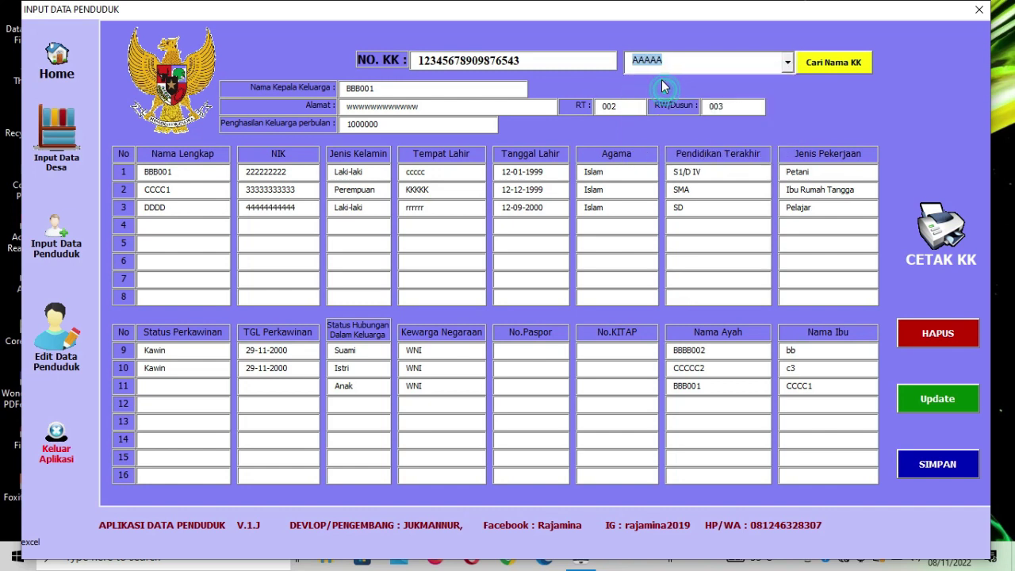
{"action": "left_click", "coordinate": [831, 63]}
{"action": "left_click", "coordinate": [787, 63]}
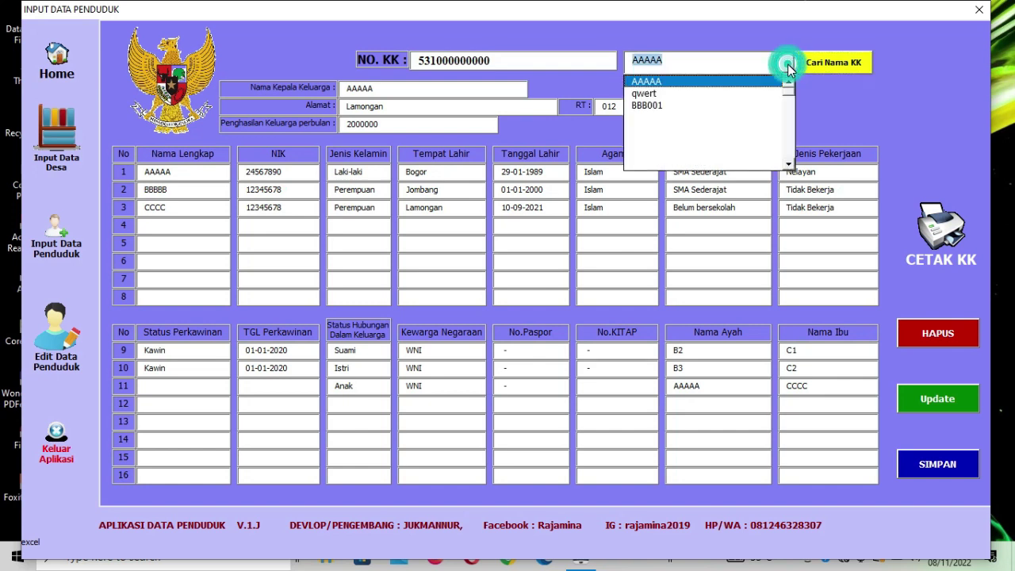
{"action": "left_click", "coordinate": [789, 82]}
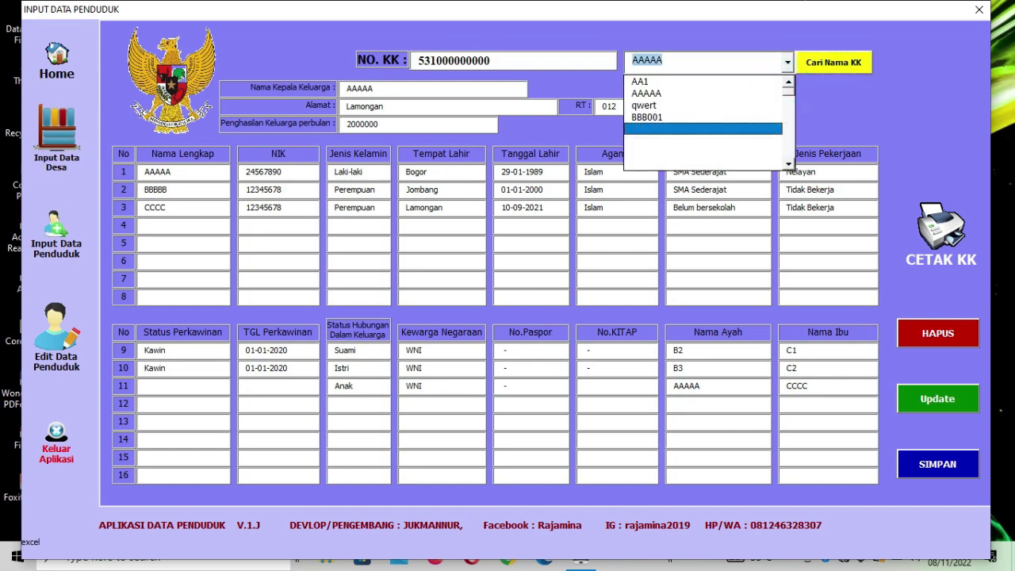
{"action": "key", "text": "Escape"}
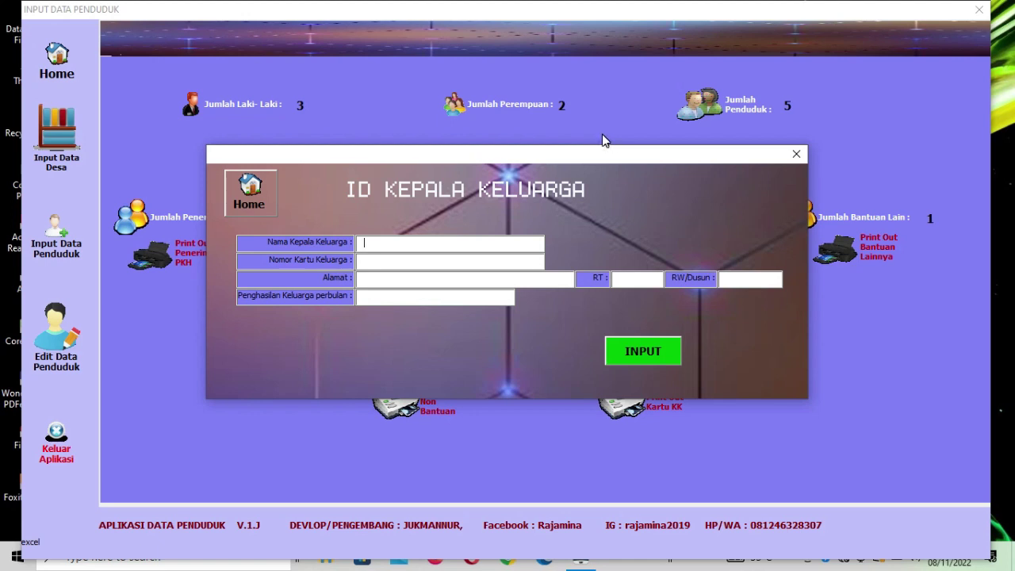
Step: Register a new household with the head's name, family card number, address, RT 009, RW/Dusun 002 and monthly income 1000000
{"action": "type", "text": "QQQQQ"}
{"action": "type", "text": "345678998765"}
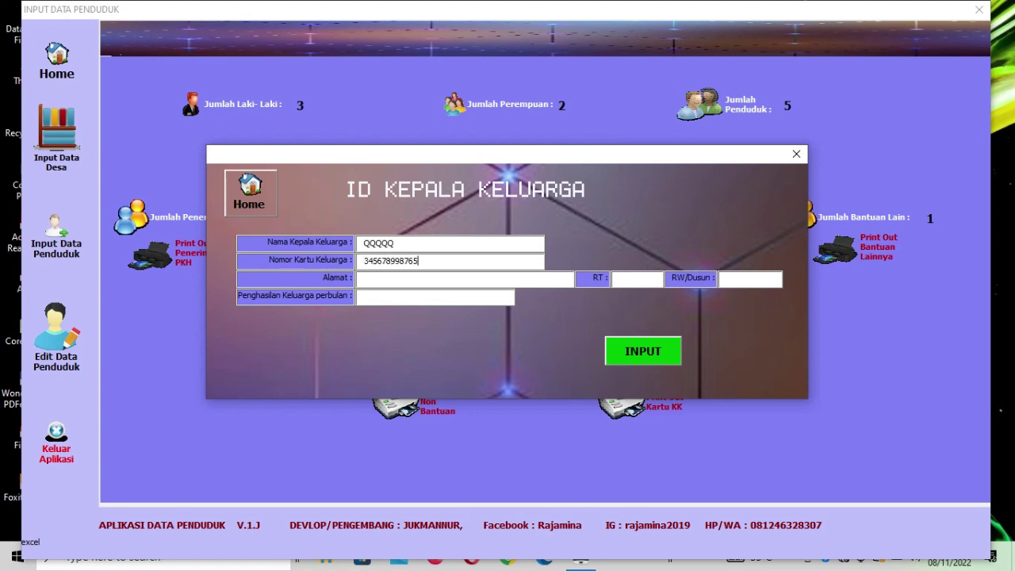
{"action": "type", "text": "asdfghjklkj"}
{"action": "type", "text": "002"}
{"action": "type", "text": "1000000"}
{"action": "left_click", "coordinate": [641, 350]}
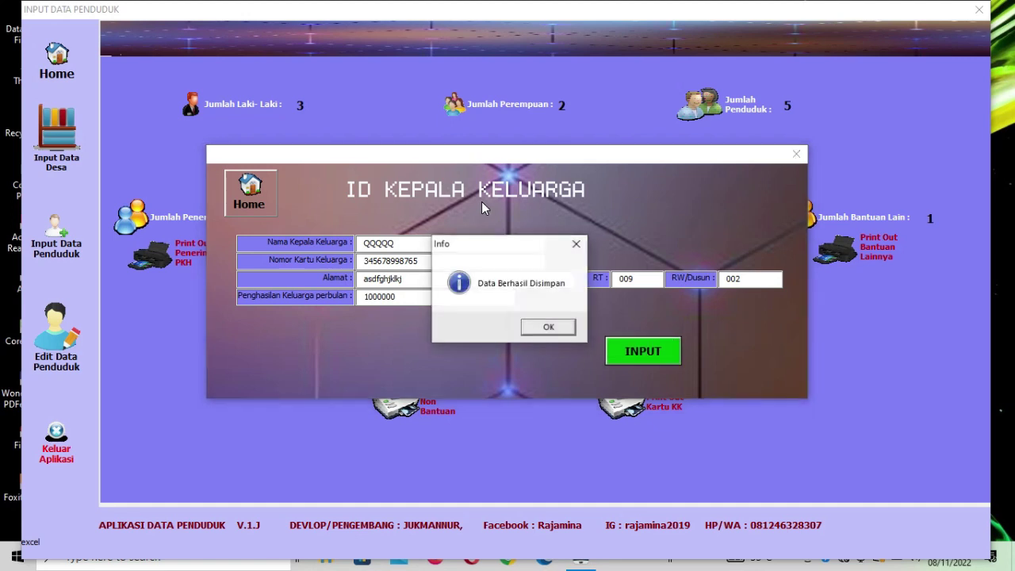
Step: Examine the newly registered household's family card, its header fields, the saved name list and the pre-filled first member row
{"action": "left_click", "coordinate": [548, 327]}
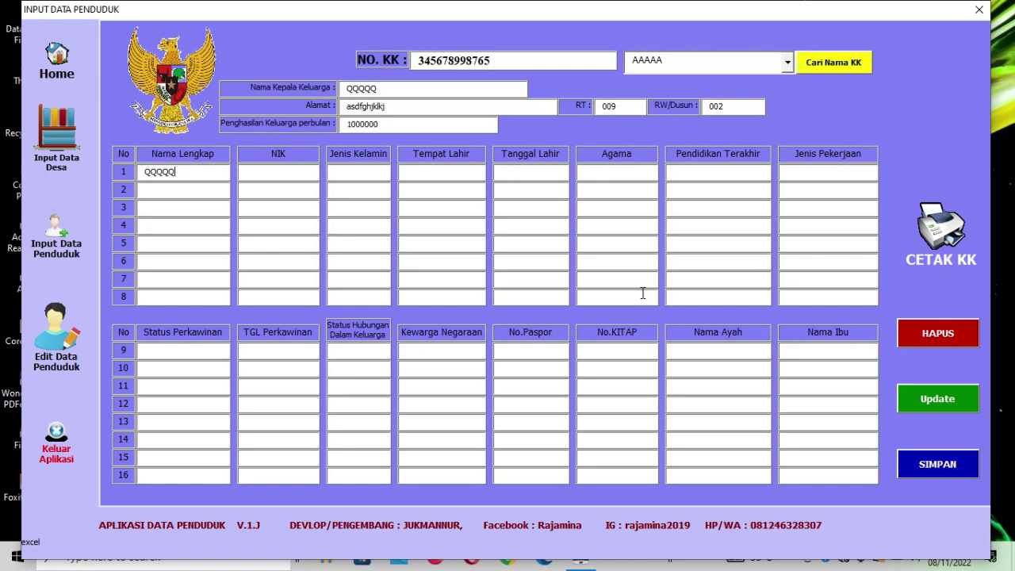
{"action": "left_click", "coordinate": [417, 107]}
{"action": "left_click", "coordinate": [428, 127]}
{"action": "left_click", "coordinate": [466, 131]}
{"action": "left_click", "coordinate": [787, 62]}
{"action": "left_click", "coordinate": [788, 82]}
{"action": "left_click", "coordinate": [788, 82]}
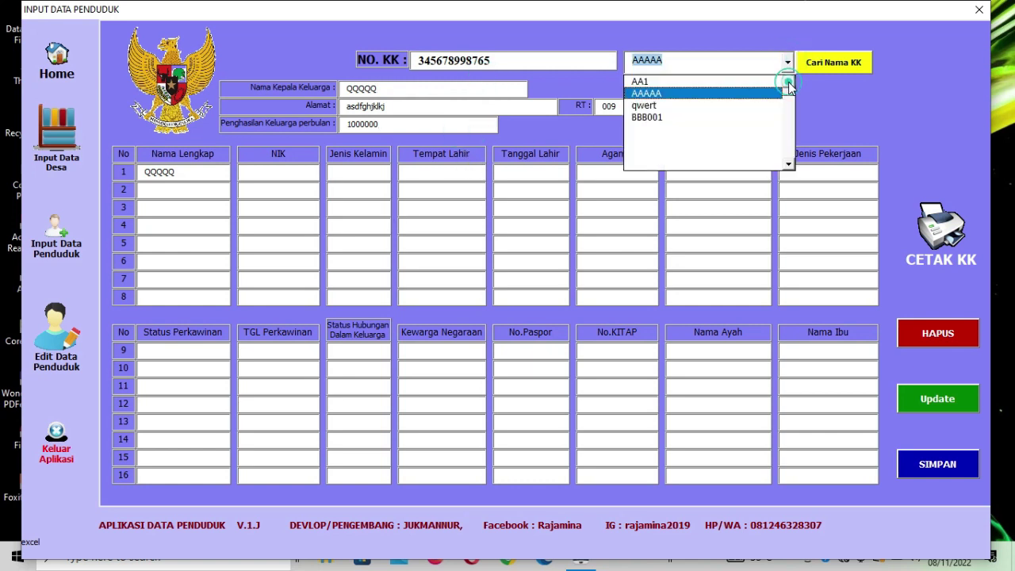
{"action": "left_click", "coordinate": [204, 172]}
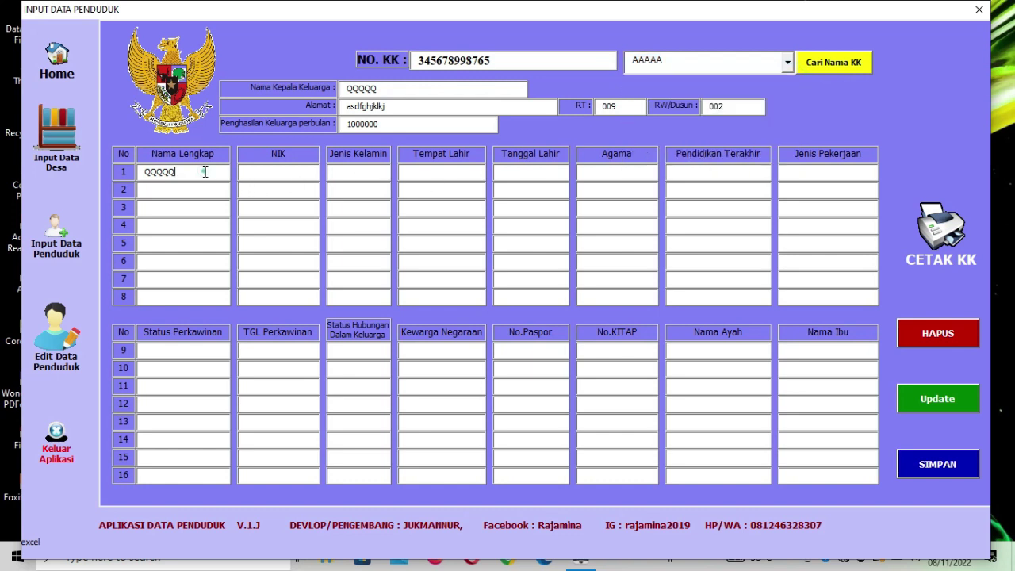
{"action": "left_click", "coordinate": [294, 175]}
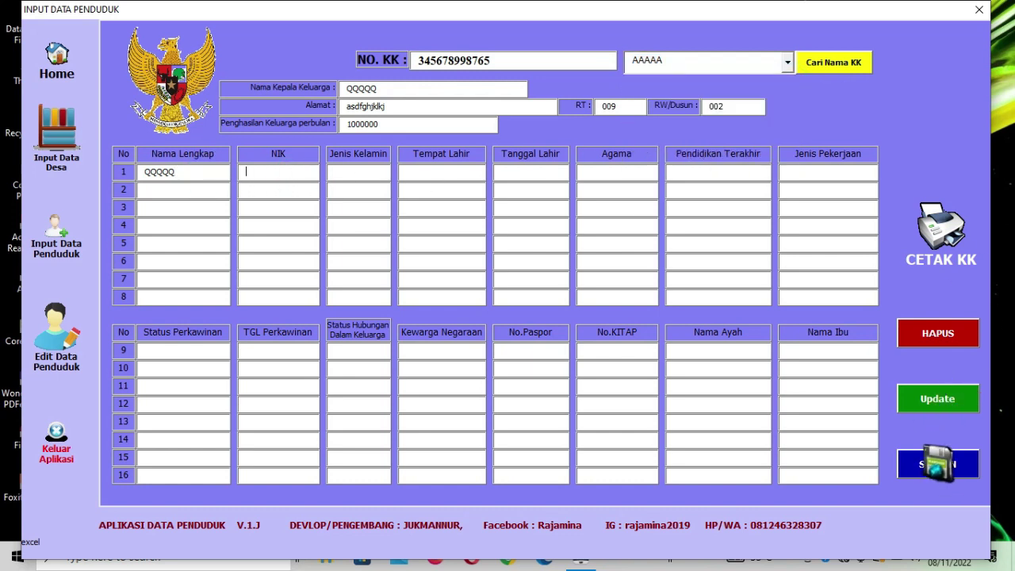
{"action": "left_click", "coordinate": [936, 406]}
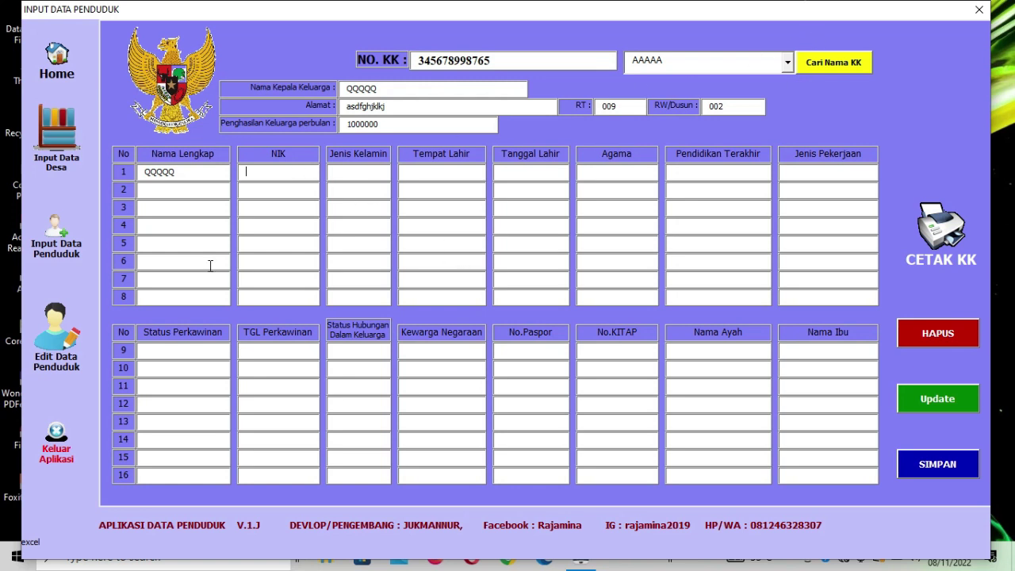
Step: Return to the dashboard, reopen the resident data for editing and find the family card of the third family head
{"action": "left_click", "coordinate": [62, 55]}
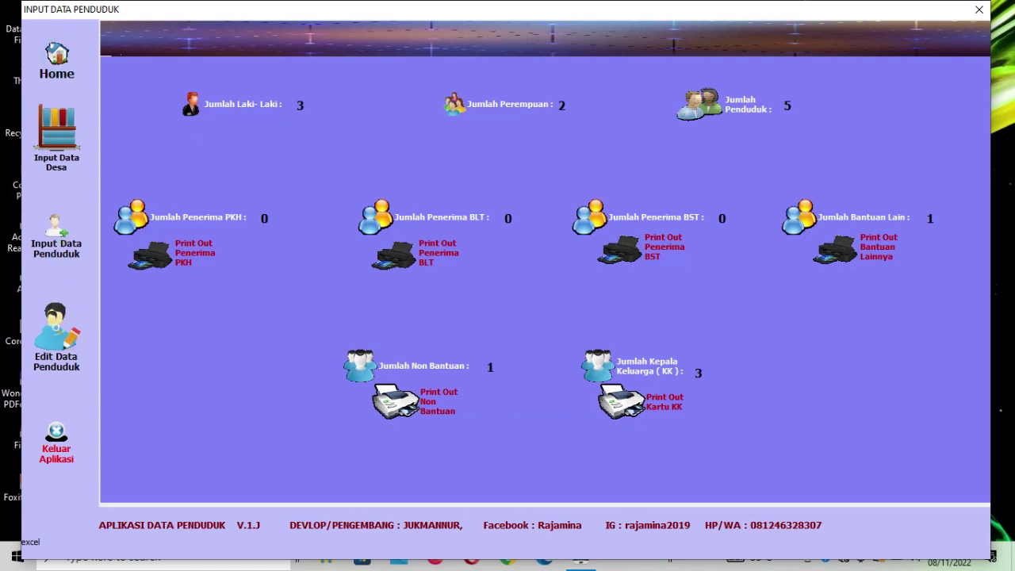
{"action": "left_click", "coordinate": [54, 329]}
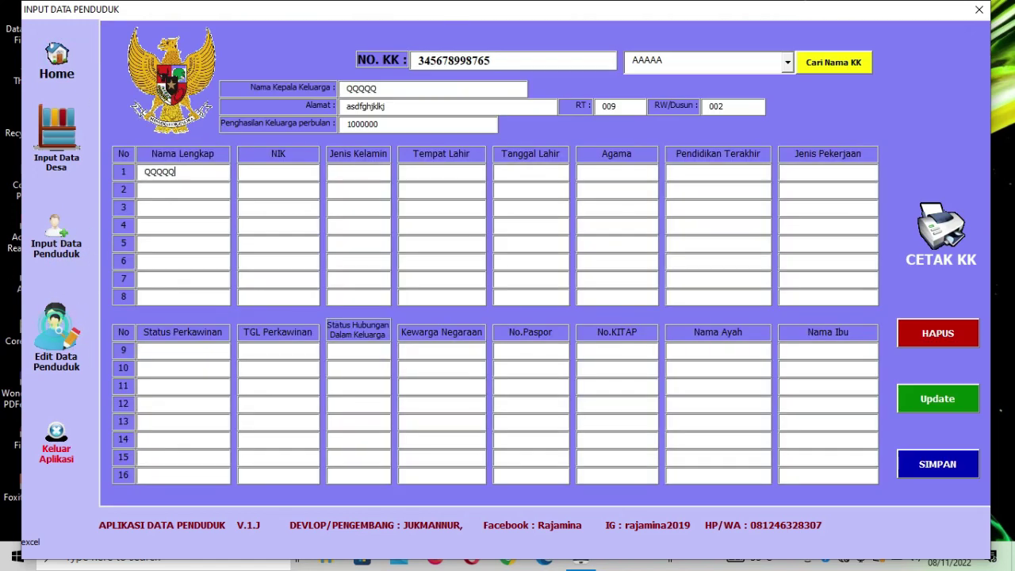
{"action": "left_click", "coordinate": [788, 62]}
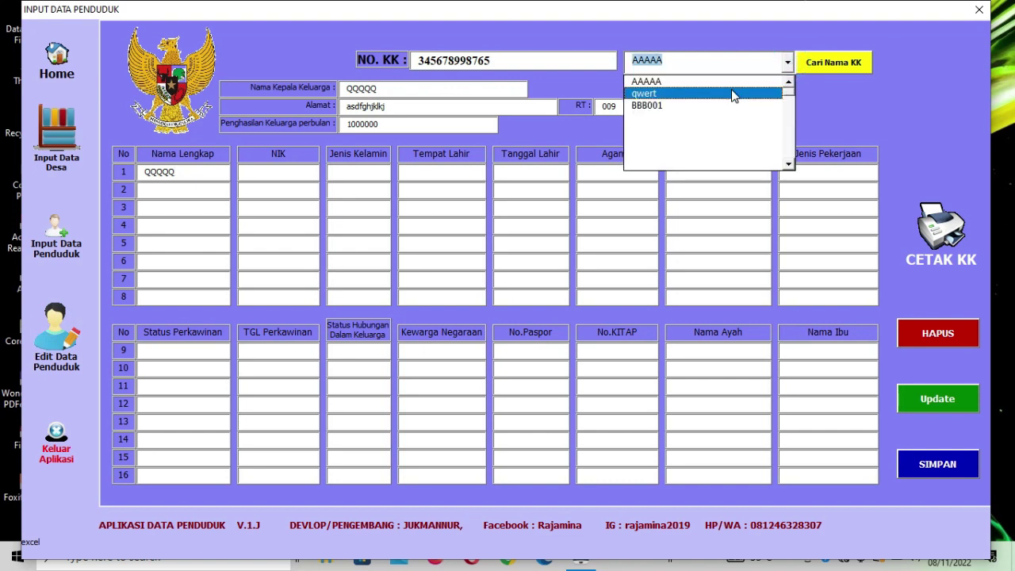
{"action": "left_click", "coordinate": [731, 93]}
{"action": "left_click", "coordinate": [821, 63]}
Step: Review the first member's name, NIK, gender and birthplace entries on the family card
{"action": "left_click", "coordinate": [147, 189]}
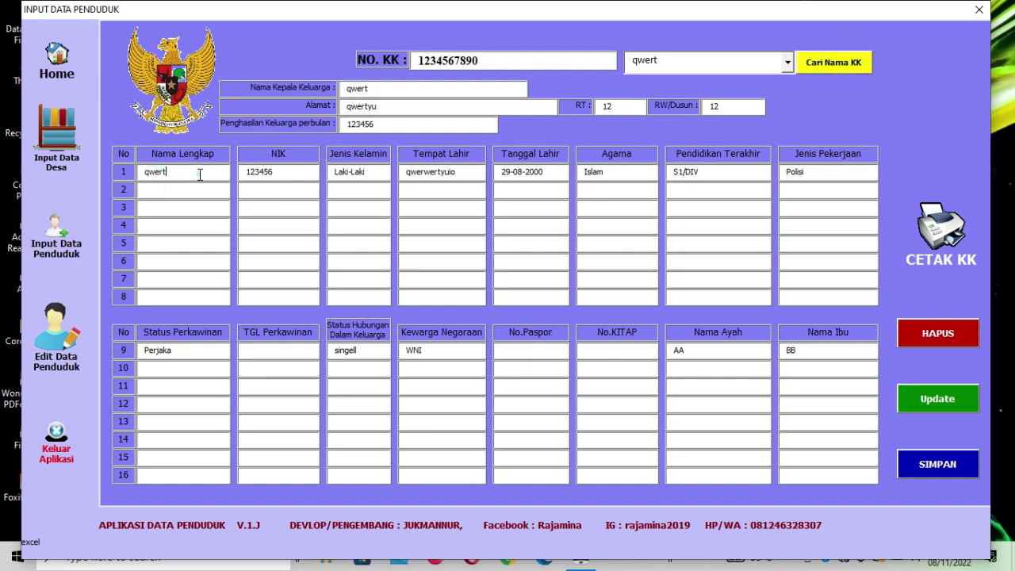
{"action": "left_click", "coordinate": [290, 172]}
{"action": "left_click", "coordinate": [373, 171]}
{"action": "left_click", "coordinate": [445, 172]}
{"action": "left_click", "coordinate": [192, 172]}
{"action": "left_click", "coordinate": [203, 172]}
{"action": "left_click", "coordinate": [188, 189]}
{"action": "double_click", "coordinate": [248, 172]}
{"action": "left_click", "coordinate": [363, 172]}
{"action": "left_click", "coordinate": [448, 172]}
Step: Check the empty second member row, update the family card and dismiss the government aid selection without choosing a type
{"action": "left_click", "coordinate": [211, 194]}
{"action": "left_click", "coordinate": [284, 193]}
{"action": "left_click", "coordinate": [354, 199]}
{"action": "left_click", "coordinate": [430, 195]}
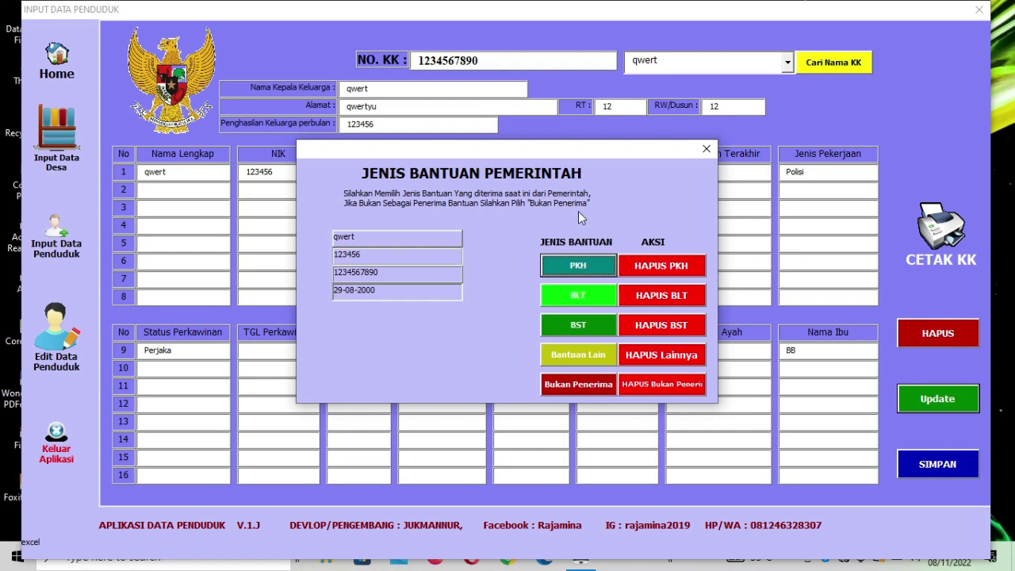
{"action": "left_click", "coordinate": [706, 149]}
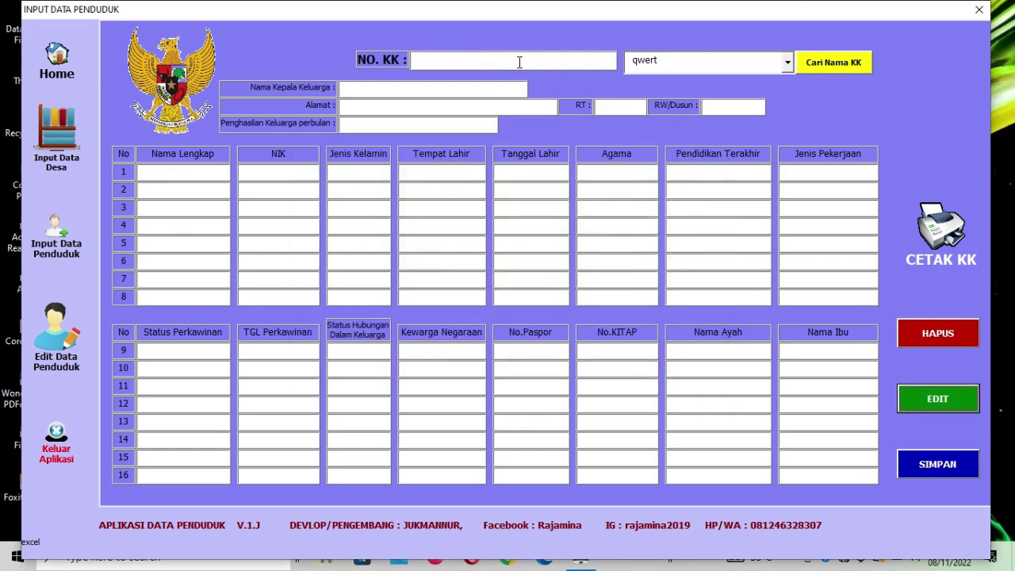
Step: Examine the blank family card's header fields for card number, family head, address and monthly income
{"action": "left_click", "coordinate": [516, 61]}
{"action": "left_click", "coordinate": [445, 89]}
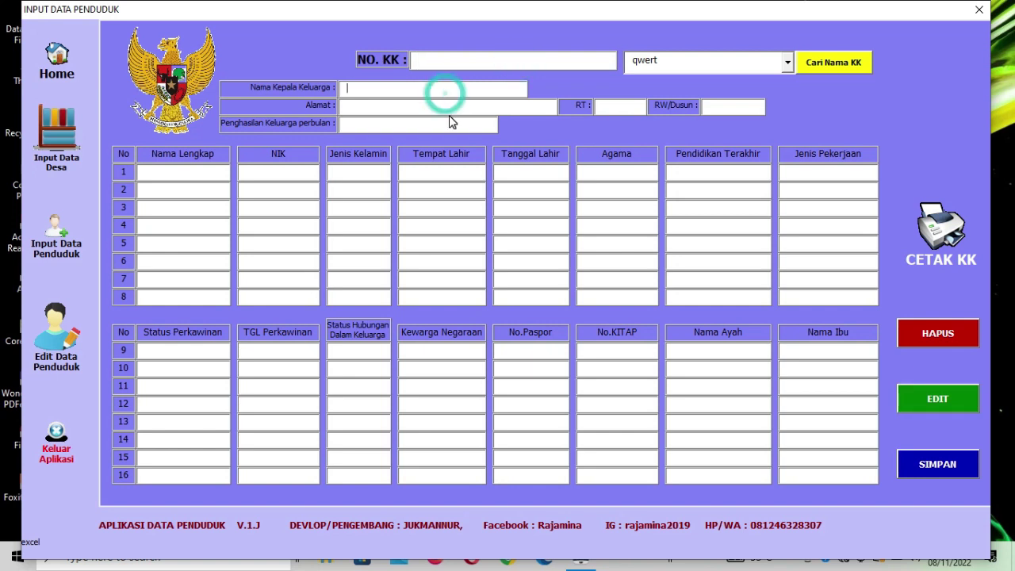
{"action": "left_click", "coordinate": [454, 126]}
{"action": "left_click", "coordinate": [452, 107]}
{"action": "left_click", "coordinate": [451, 91]}
{"action": "left_click", "coordinate": [462, 108]}
{"action": "left_click", "coordinate": [463, 125]}
{"action": "left_click", "coordinate": [457, 61]}
{"action": "left_click", "coordinate": [459, 90]}
{"action": "left_click", "coordinate": [457, 109]}
{"action": "left_click", "coordinate": [458, 123]}
Step: Register a new household with the head's name, family card number, address, RT 001, RW/Dusun 002 and monthly income 1000000
{"action": "left_click", "coordinate": [58, 240]}
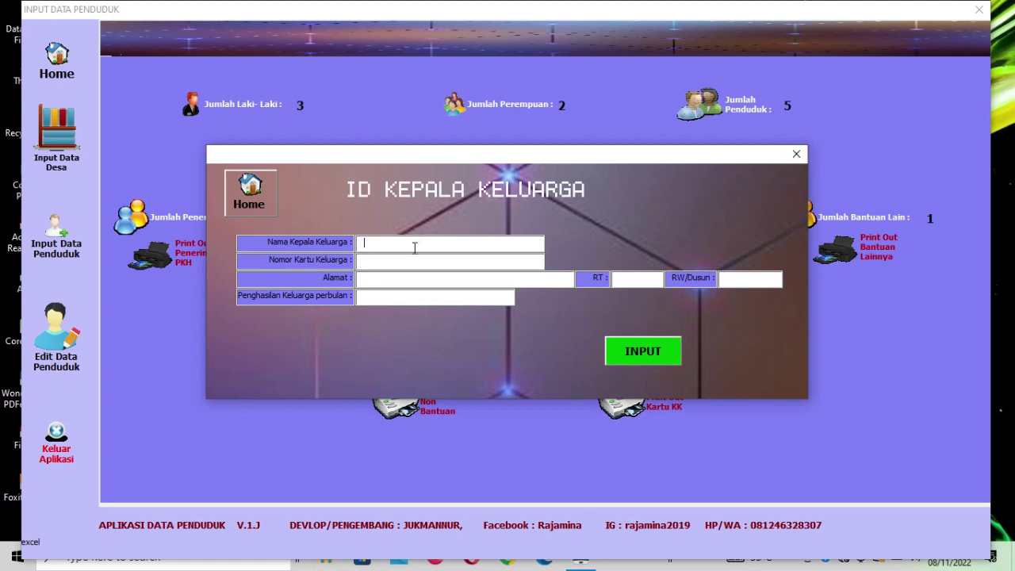
{"action": "type", "text": "ssss"}
{"action": "type", "text": "7654322345665"}
{"action": "type", "text": "sdfghjkjhgfs"}
{"action": "key", "text": "Tab"}
{"action": "type", "text": "00"}
{"action": "type", "text": "002"}
{"action": "key", "text": "Tab"}
{"action": "type", "text": "100000"}
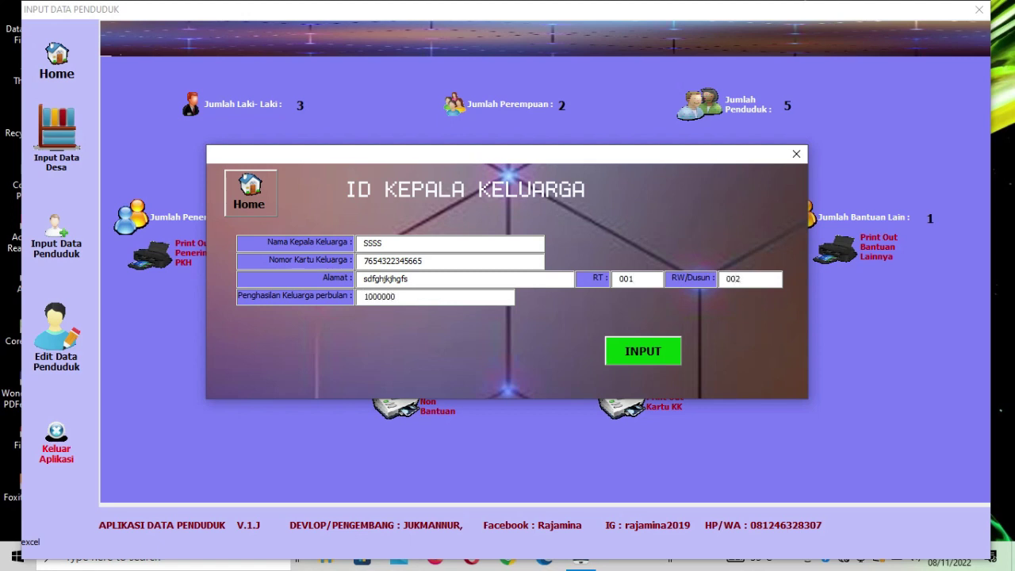
{"action": "left_click", "coordinate": [655, 354]}
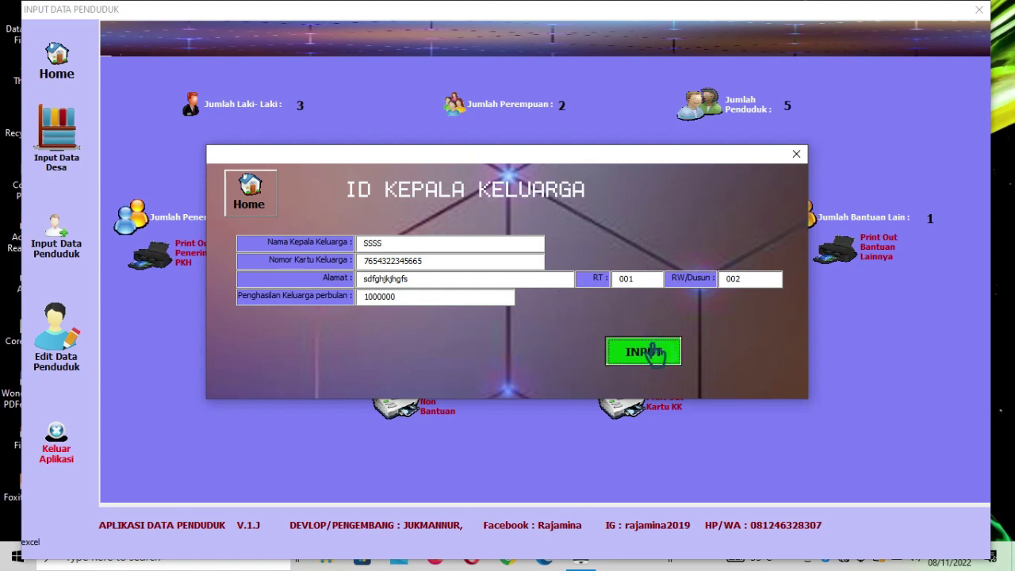
{"action": "left_click", "coordinate": [653, 349]}
{"action": "left_click", "coordinate": [549, 327]}
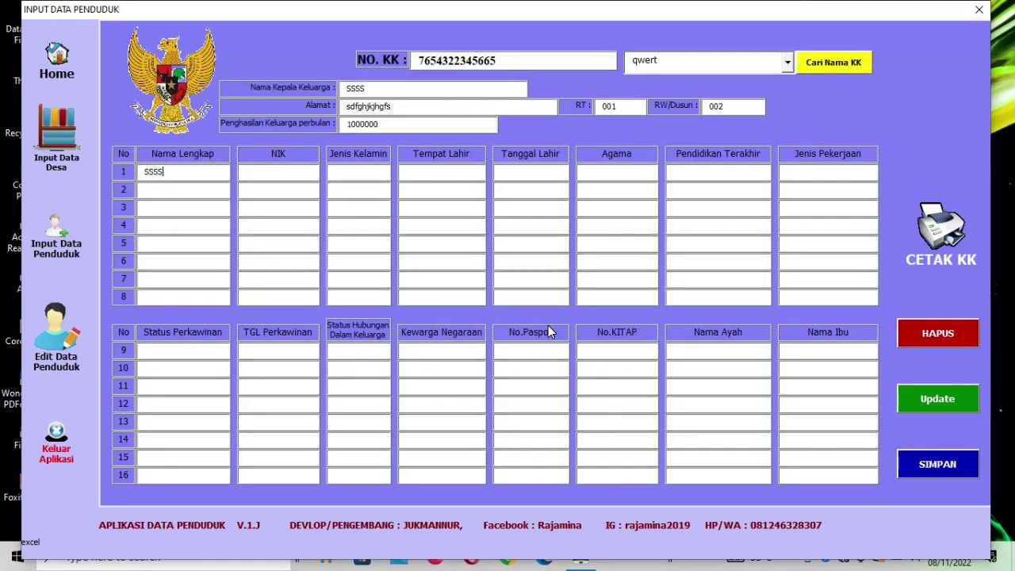
Step: Enter the first member's NIK, gender Laki-laki and birthplace wwww
{"action": "left_click", "coordinate": [282, 171]}
{"action": "type", "text": "1234587654"}
{"action": "left_click", "coordinate": [358, 173]}
{"action": "type", "text": "Laki-laki"}
{"action": "left_click", "coordinate": [453, 169]}
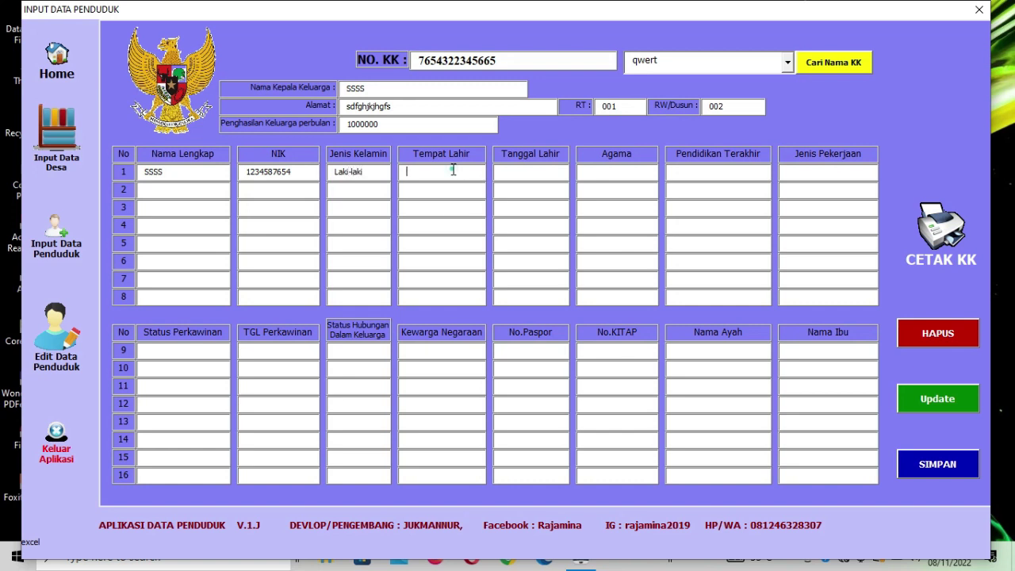
{"action": "type", "text": "wwww"}
Step: Fill in the first member's date of birth and religion Islam
{"action": "left_click", "coordinate": [550, 168]}
{"action": "type", "text": "23-09-200"}
{"action": "key", "text": "BackSpace"}
{"action": "type", "text": "10"}
{"action": "left_click", "coordinate": [608, 171]}
{"action": "type", "text": "Islam"}
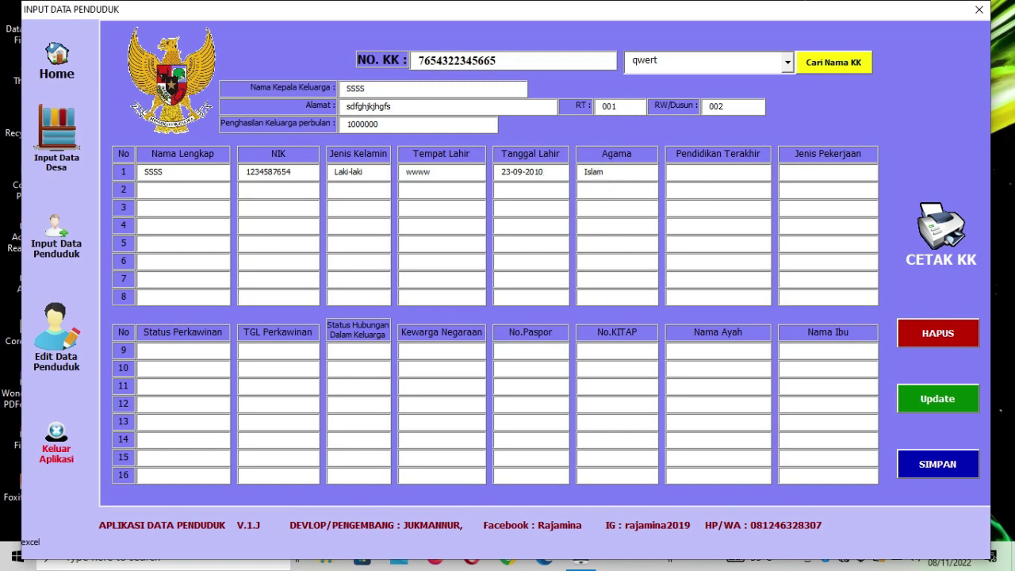
Step: Set the first member's last education to SMA and occupation to Nelayan
{"action": "left_click", "coordinate": [684, 176]}
{"action": "type", "text": "SMA"}
{"action": "left_click", "coordinate": [832, 174]}
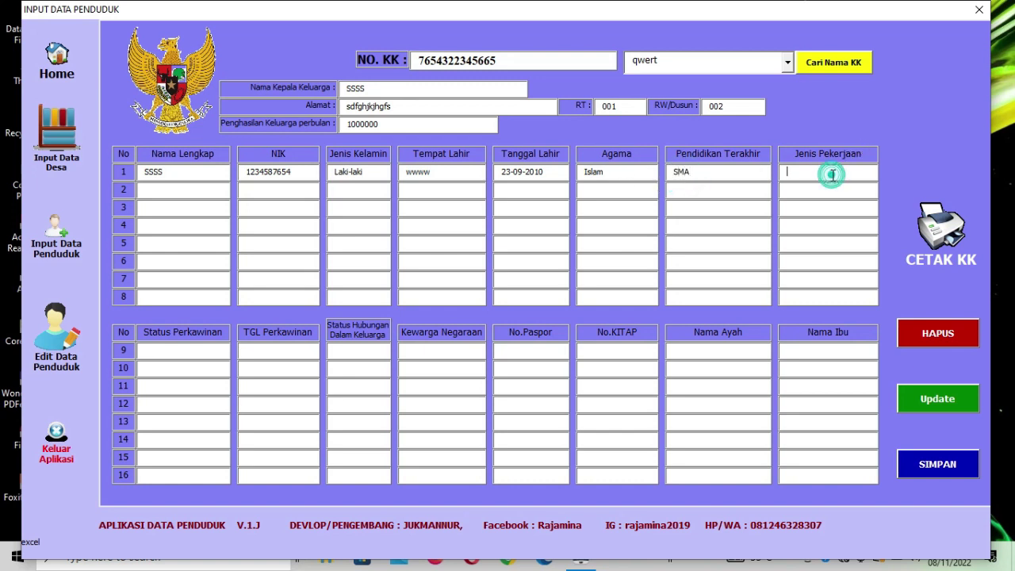
{"action": "type", "text": "Ne"}
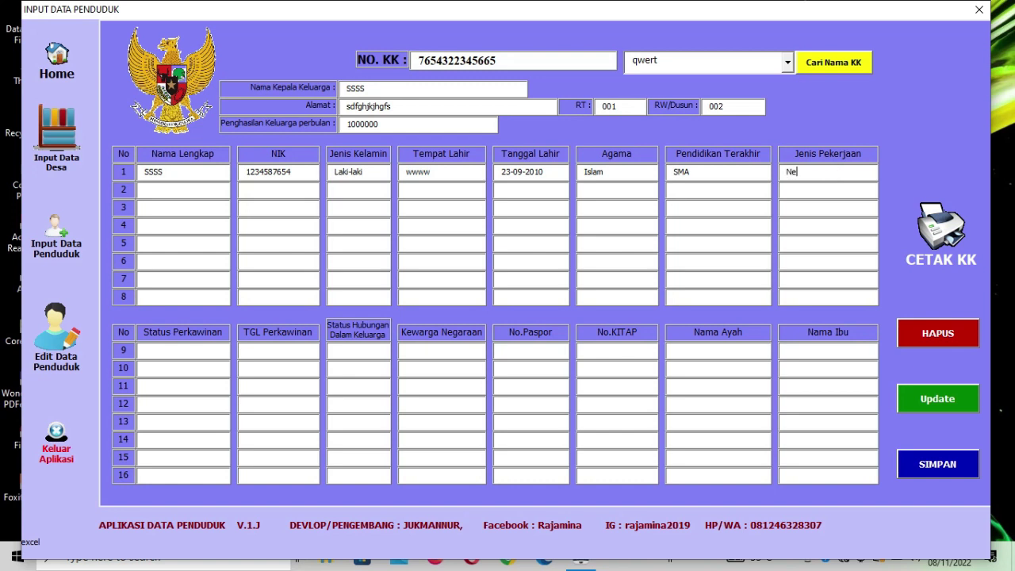
{"action": "type", "text": "layan"}
Step: Save the family card, record the household as Bukan Penerima and close the blank household registration form
{"action": "left_click", "coordinate": [948, 460]}
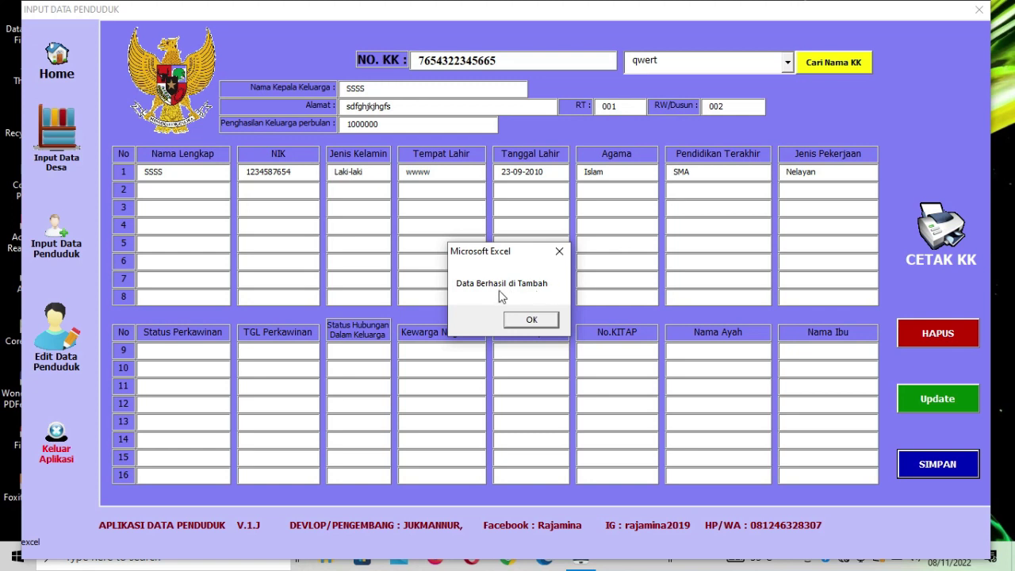
{"action": "left_click", "coordinate": [533, 318]}
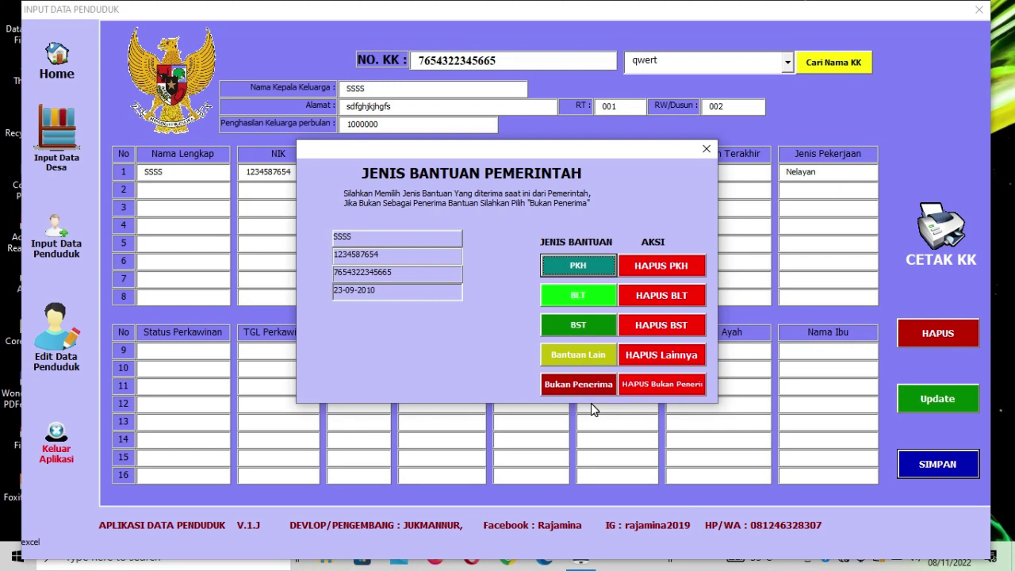
{"action": "left_click", "coordinate": [585, 383]}
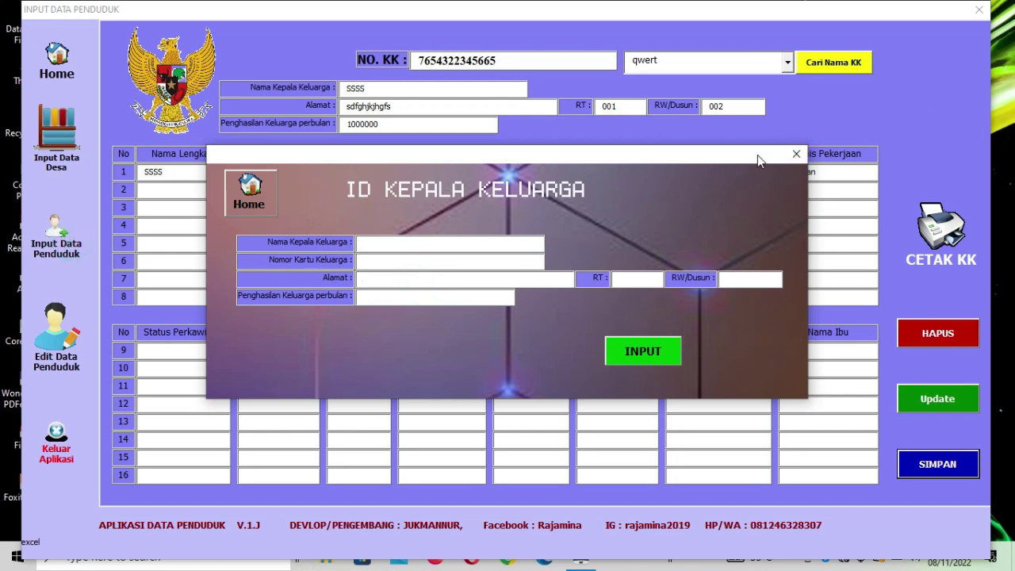
{"action": "left_click", "coordinate": [797, 155]}
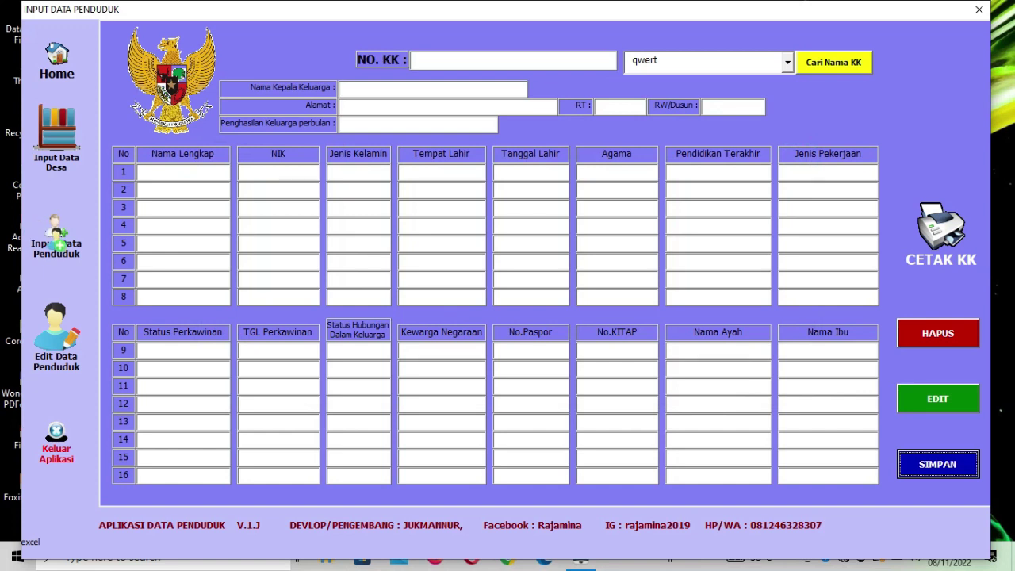
{"action": "left_click", "coordinate": [57, 242]}
{"action": "left_click", "coordinate": [796, 154]}
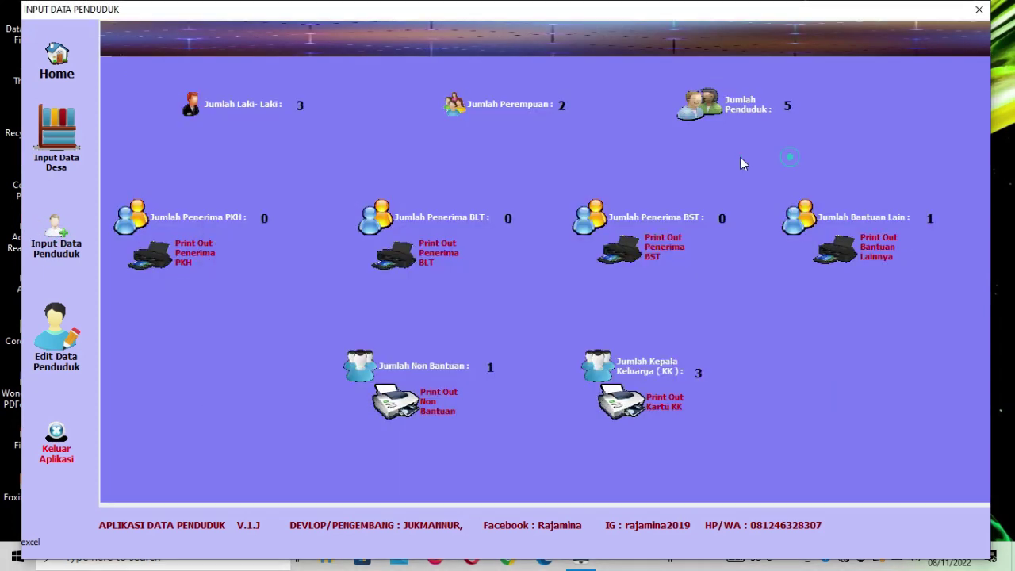
{"action": "left_click", "coordinate": [63, 234]}
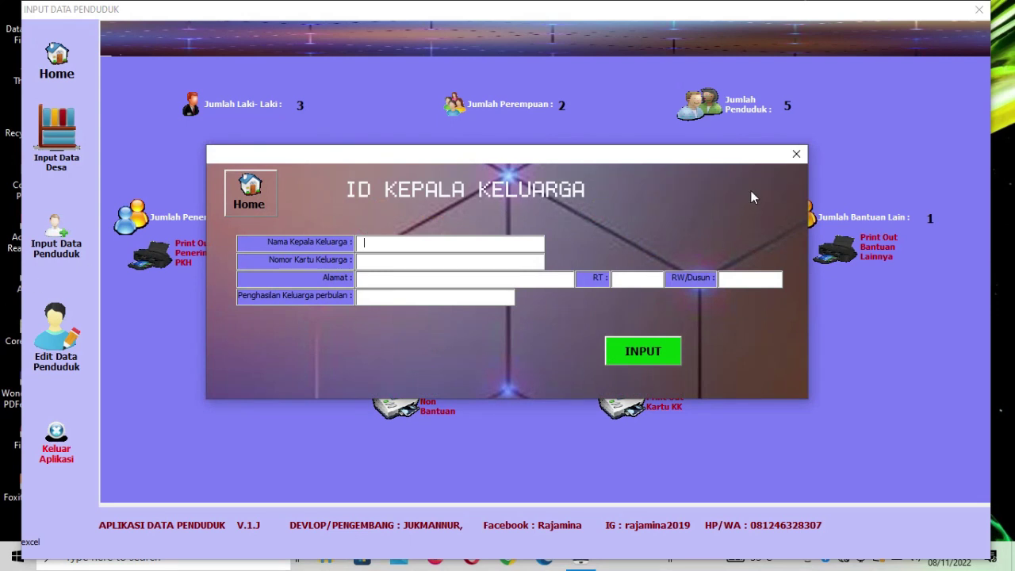
{"action": "left_click", "coordinate": [796, 155]}
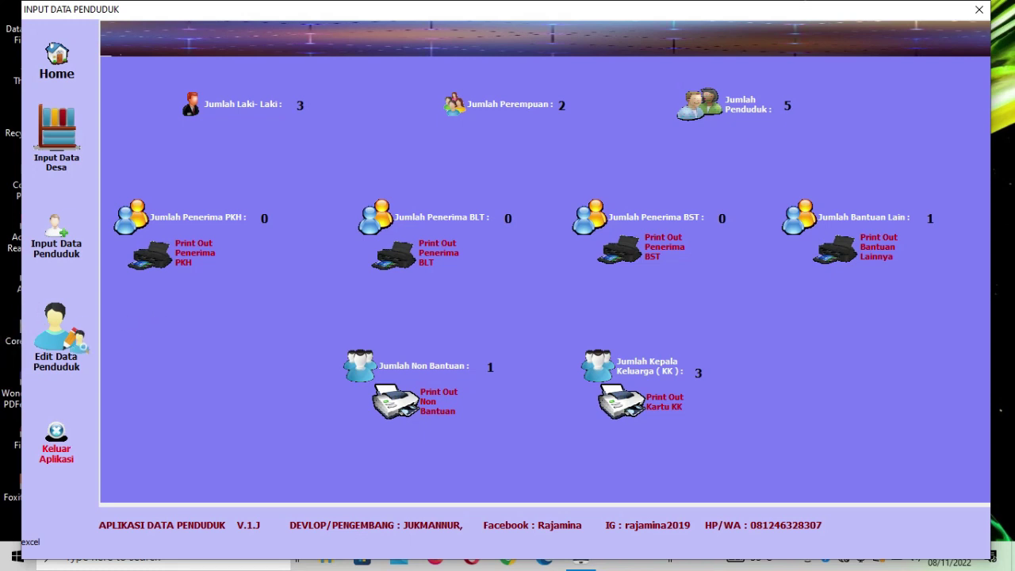
Step: Find the family card of the family head just saved with one member, and check the saved name list
{"action": "left_click", "coordinate": [57, 329]}
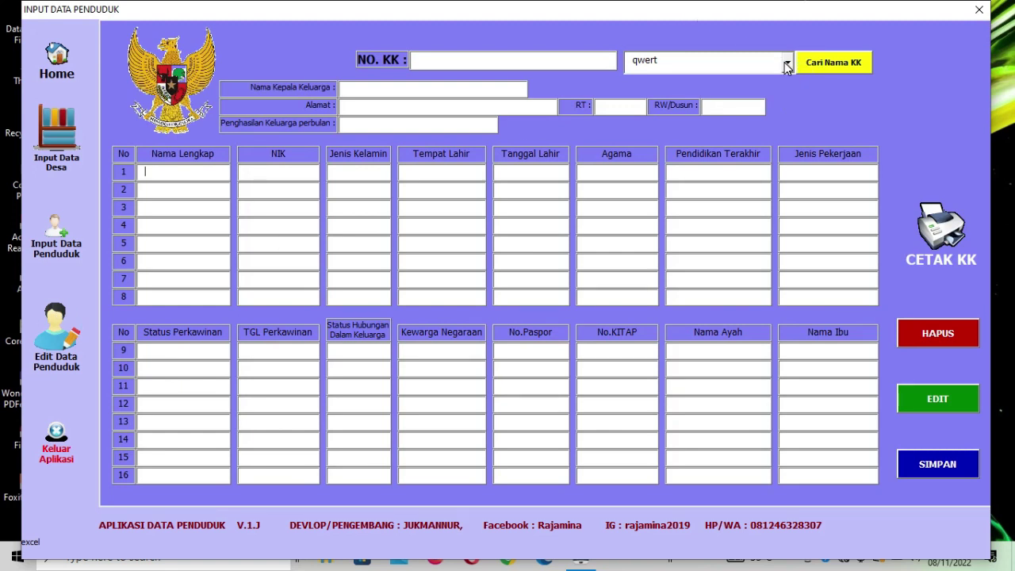
{"action": "left_click", "coordinate": [786, 63]}
{"action": "left_click", "coordinate": [770, 103]}
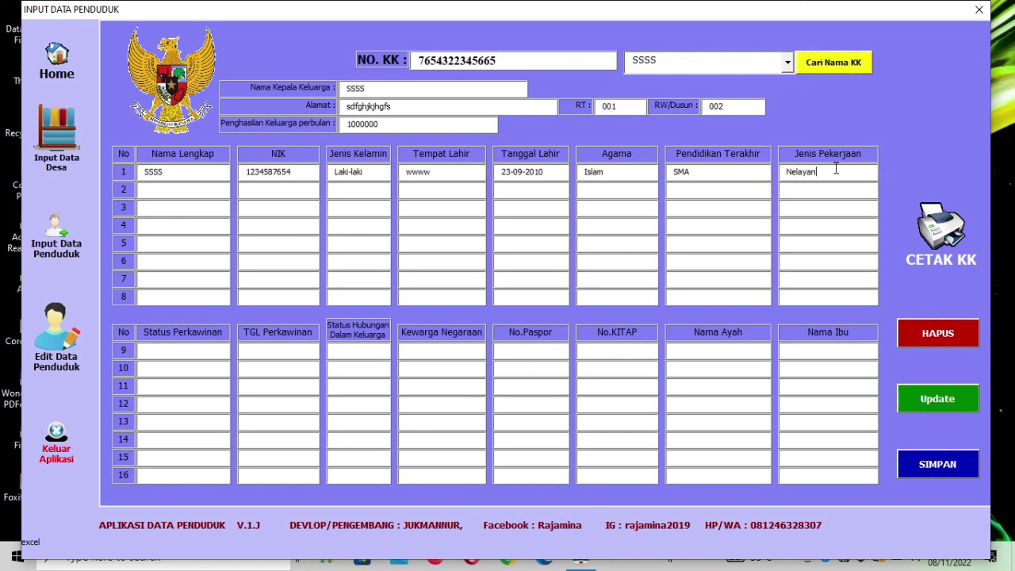
{"action": "left_click", "coordinate": [787, 63]}
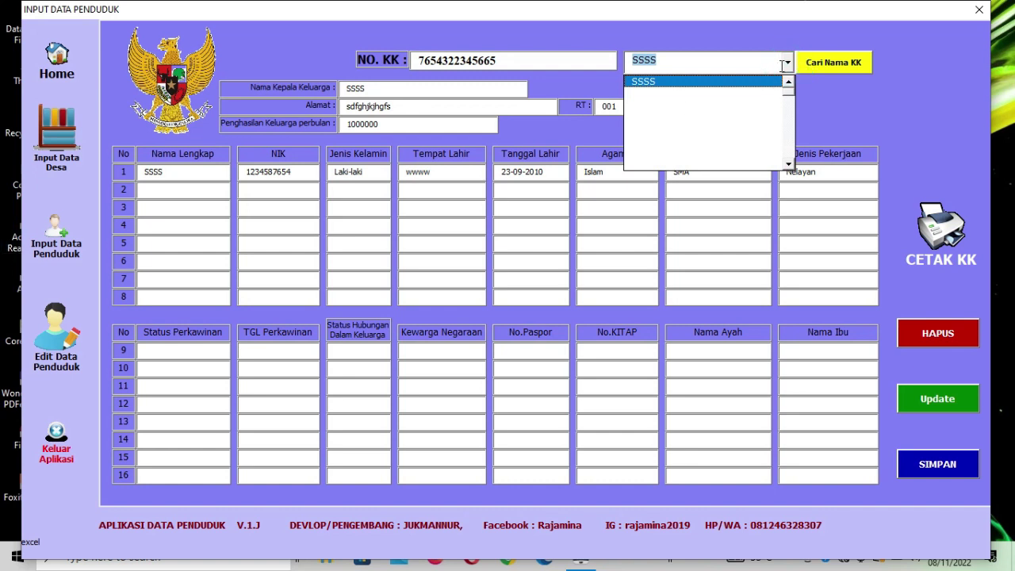
{"action": "left_click", "coordinate": [787, 64]}
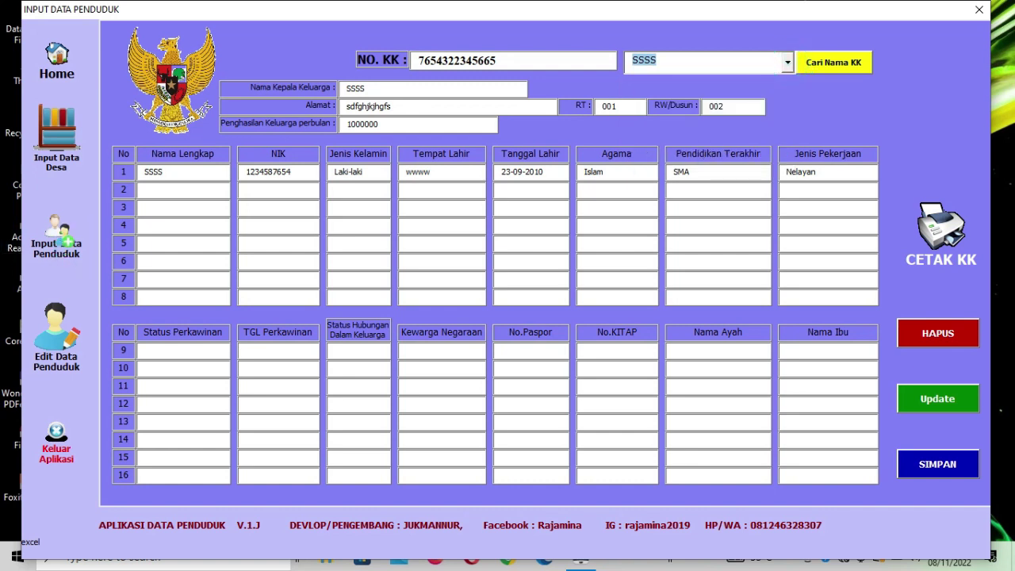
Step: View the village identity data and return to the dashboard
{"action": "left_click", "coordinate": [57, 128]}
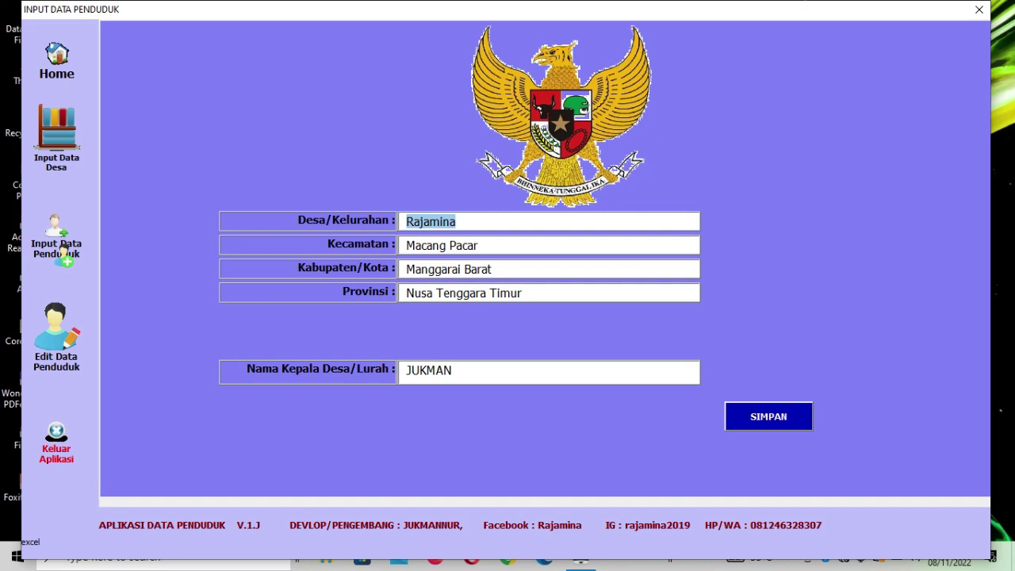
{"action": "left_click", "coordinate": [56, 59]}
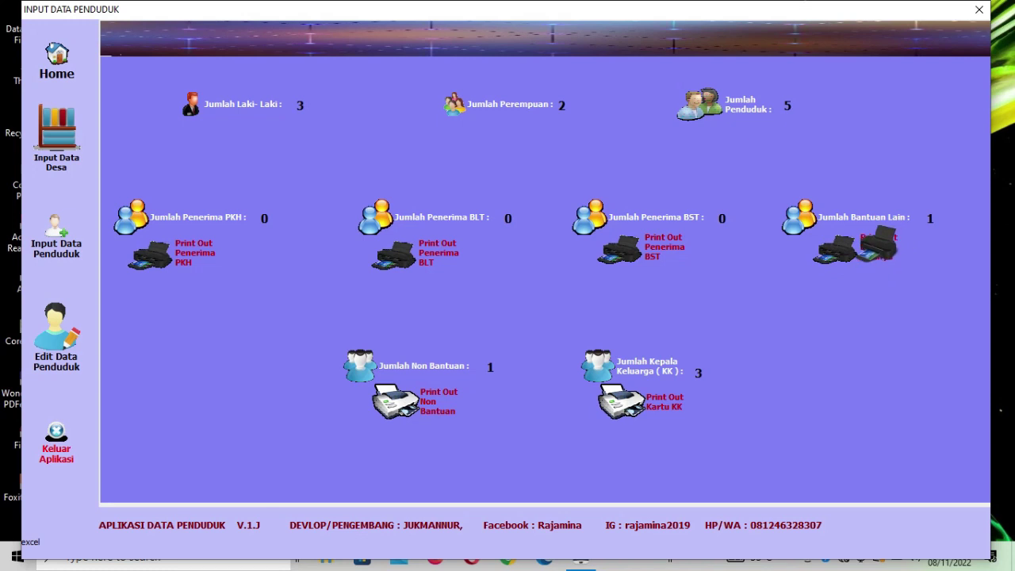
Step: Open the print preview of the Bantuan Lainnya recipients list and examine it enlarged
{"action": "left_click", "coordinate": [876, 242]}
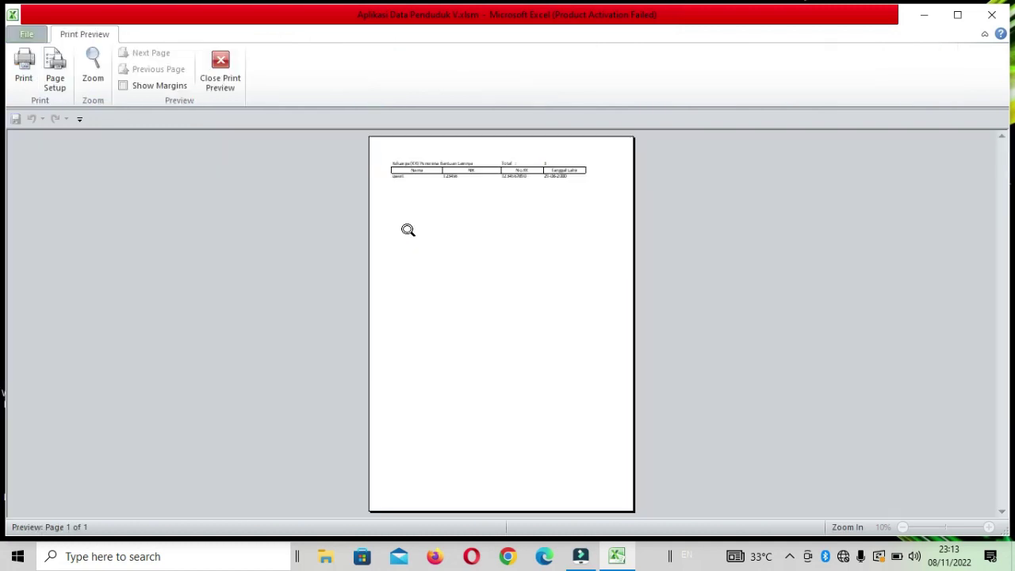
{"action": "left_click", "coordinate": [407, 230]}
{"action": "scroll", "coordinate": [524, 240], "scroll_direction": "up", "scroll_amount": 3}
{"action": "scroll", "coordinate": [524, 242], "scroll_direction": "down", "scroll_amount": 3}
{"action": "scroll", "coordinate": [525, 242], "scroll_direction": "down", "scroll_amount": 1}
{"action": "scroll", "coordinate": [579, 219], "scroll_direction": "up", "scroll_amount": 1}
{"action": "scroll", "coordinate": [581, 219], "scroll_direction": "up", "scroll_amount": 2}
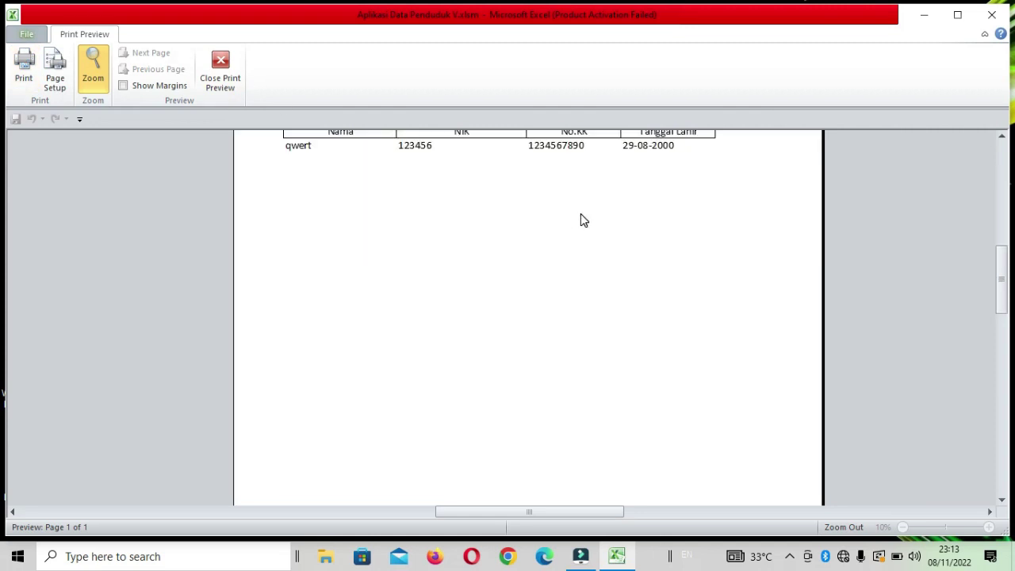
Step: Leave the Bantuan Lainnya preview, examine the print preview of the PKH recipients list and return to the dashboard
{"action": "left_click", "coordinate": [227, 77]}
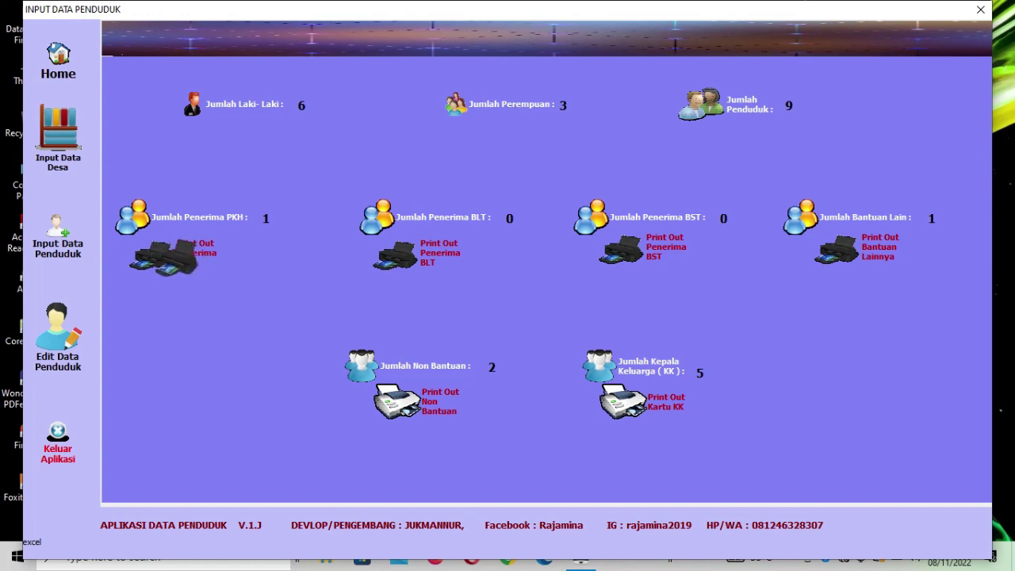
{"action": "left_click", "coordinate": [171, 254]}
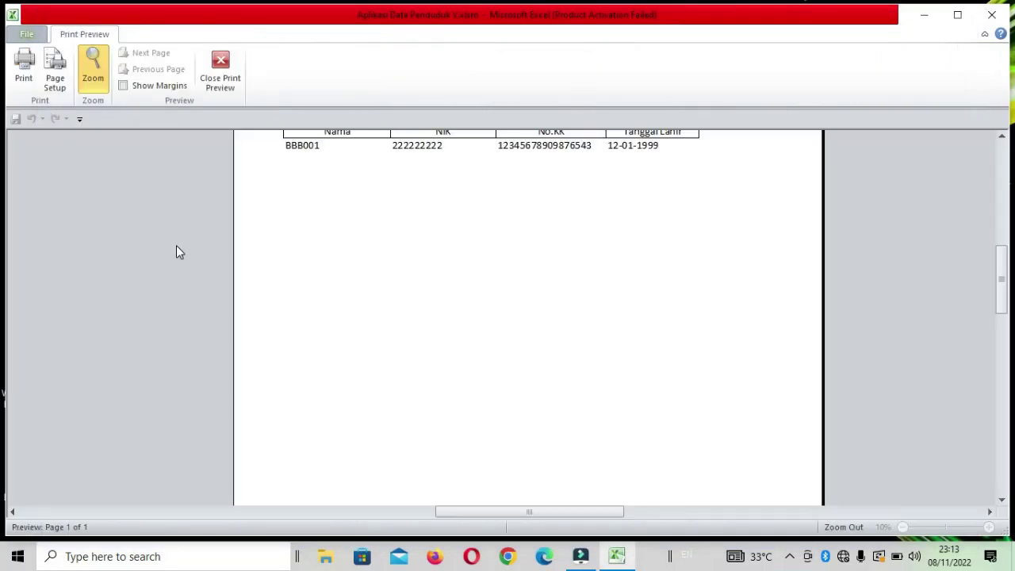
{"action": "scroll", "coordinate": [293, 245], "scroll_direction": "up", "scroll_amount": 4}
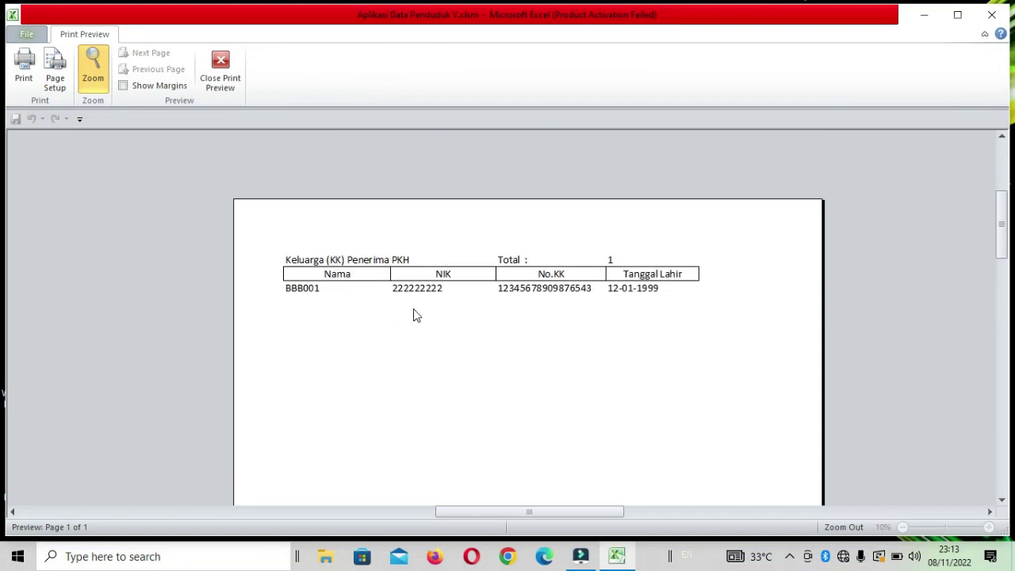
{"action": "left_click", "coordinate": [415, 314]}
{"action": "left_click", "coordinate": [463, 242]}
{"action": "scroll", "coordinate": [310, 206], "scroll_direction": "up", "scroll_amount": 3}
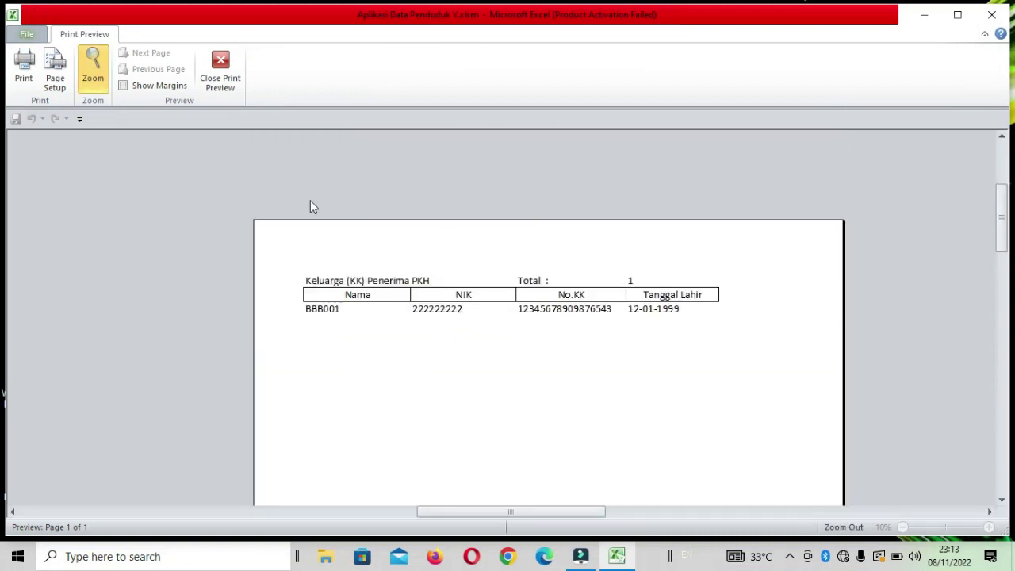
{"action": "left_click", "coordinate": [227, 77]}
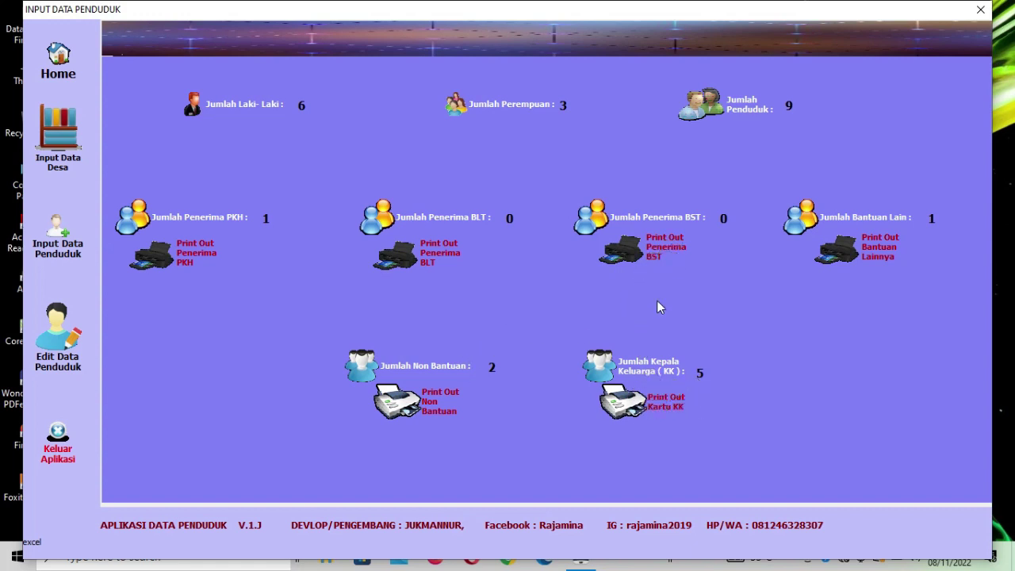
Step: Open the Kartu KK printout form and try to print a family card without choosing a name
{"action": "left_click", "coordinate": [667, 397]}
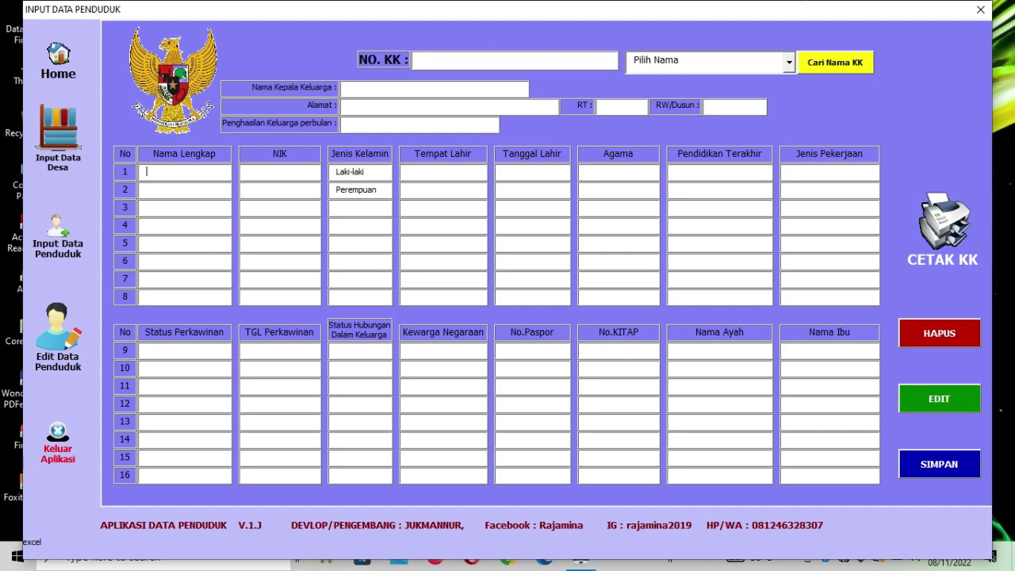
{"action": "left_click", "coordinate": [945, 226]}
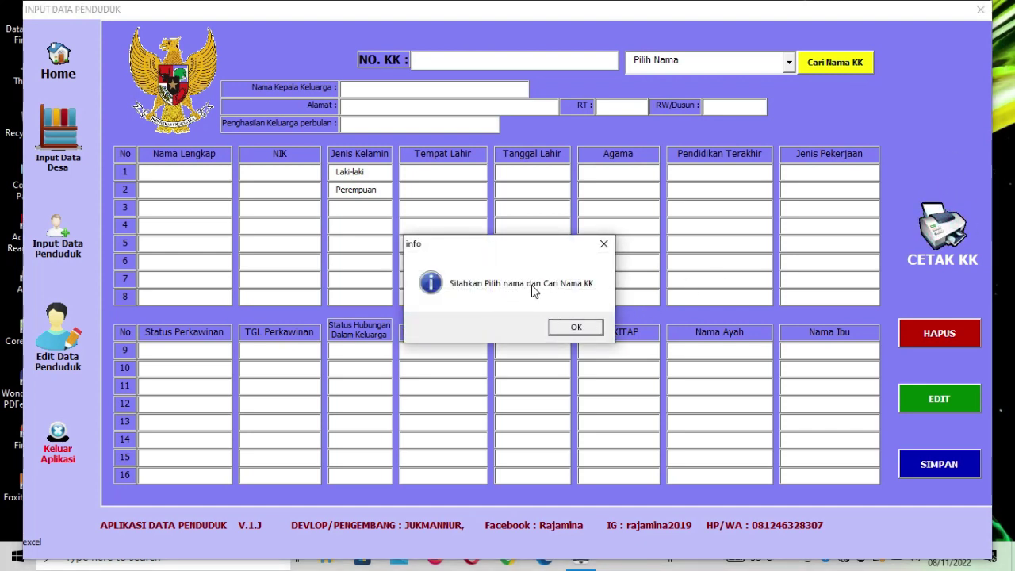
{"action": "left_click", "coordinate": [574, 326]}
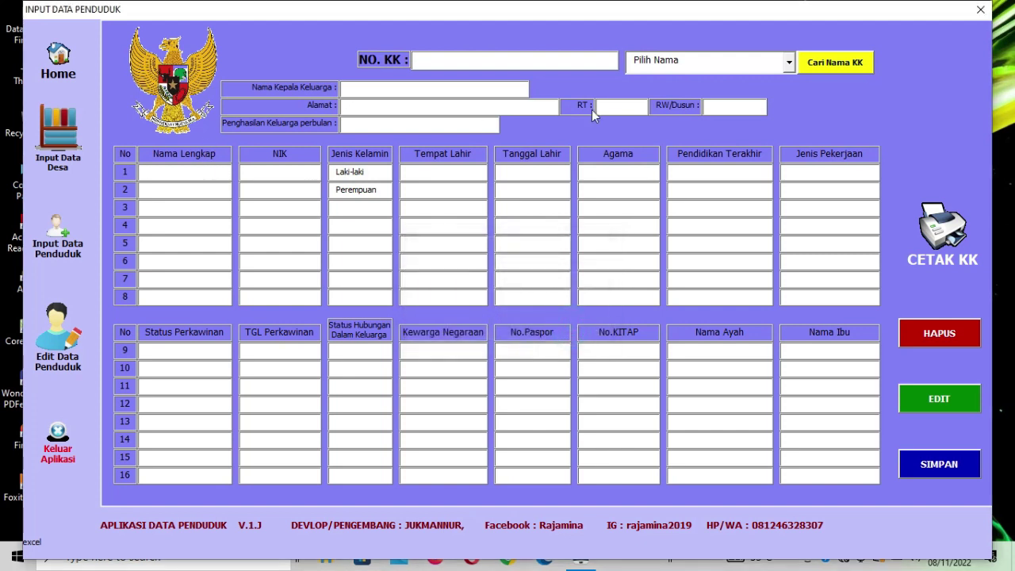
{"action": "left_click", "coordinate": [944, 230]}
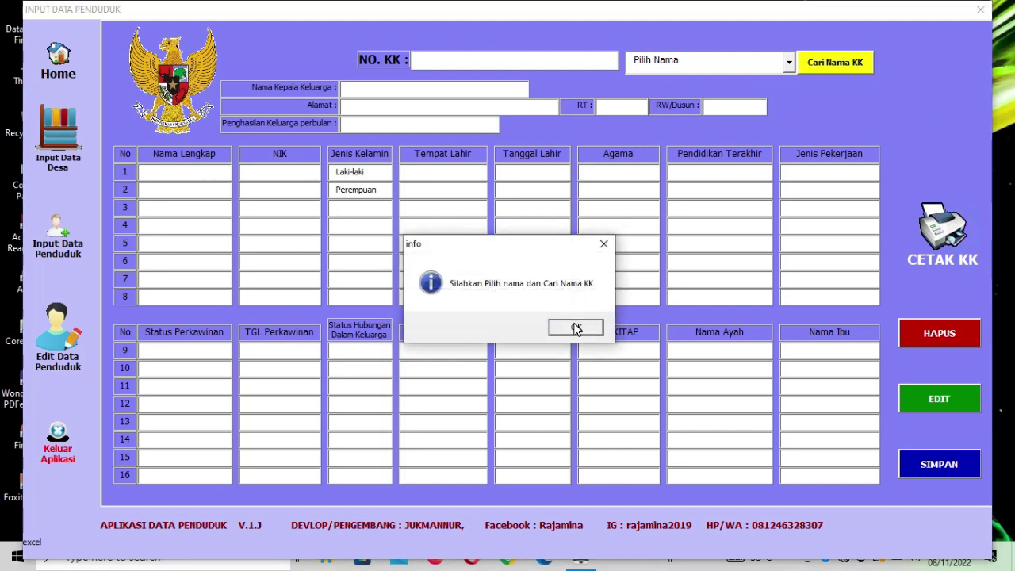
{"action": "left_click", "coordinate": [576, 328]}
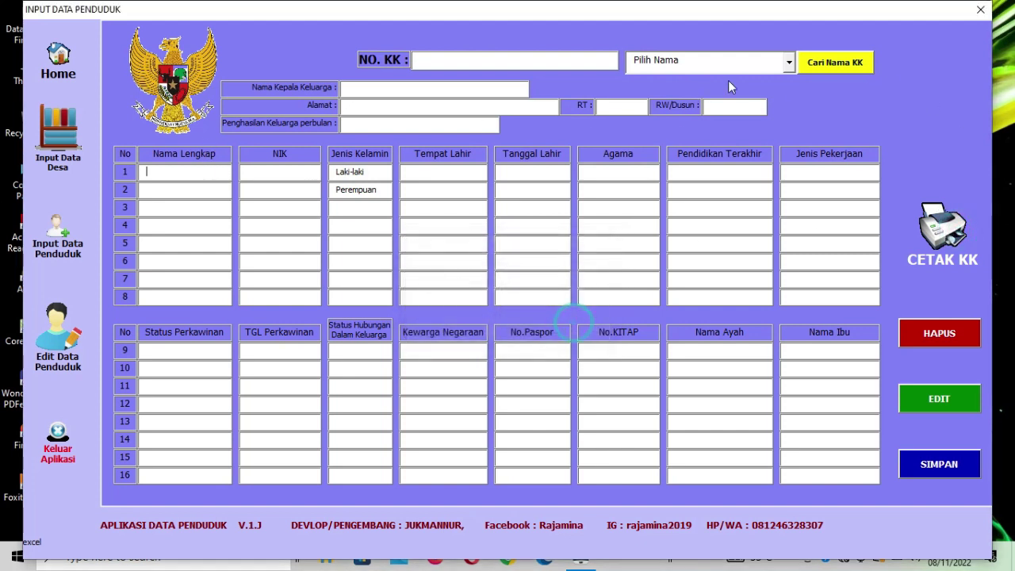
Step: Look up the family card of the first family head in the saved name list
{"action": "left_click", "coordinate": [790, 62]}
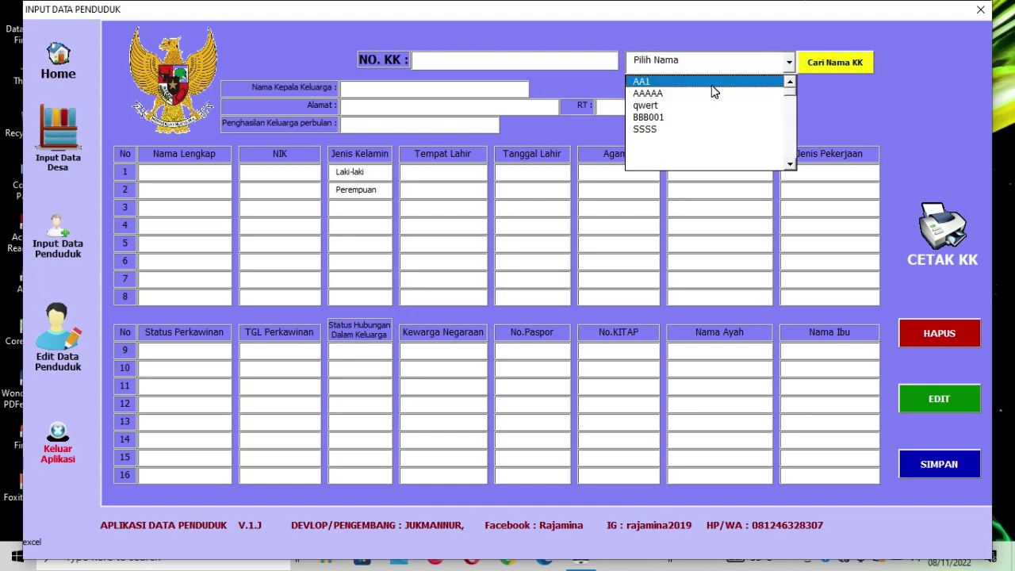
{"action": "left_click", "coordinate": [711, 83]}
{"action": "left_click", "coordinate": [831, 62]}
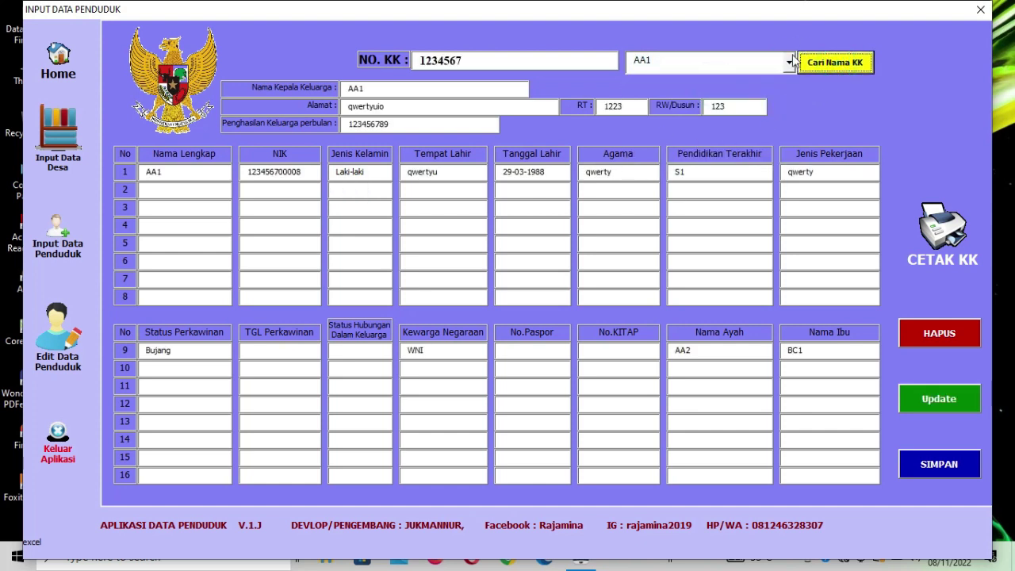
Step: Look up the family card of the second family head in the name list and open its print preview
{"action": "left_click", "coordinate": [788, 64]}
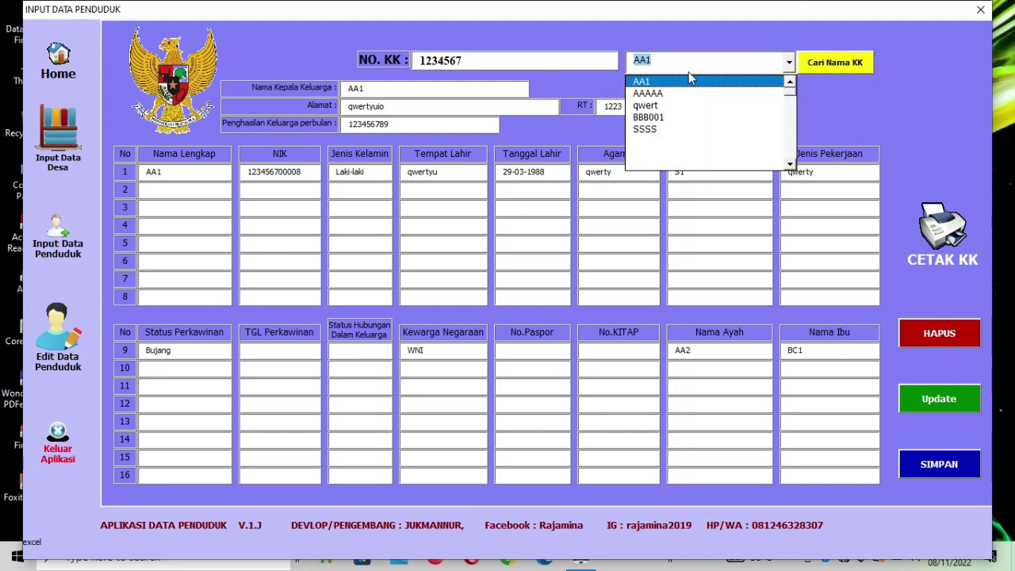
{"action": "left_click", "coordinate": [791, 63]}
{"action": "left_click", "coordinate": [791, 62]}
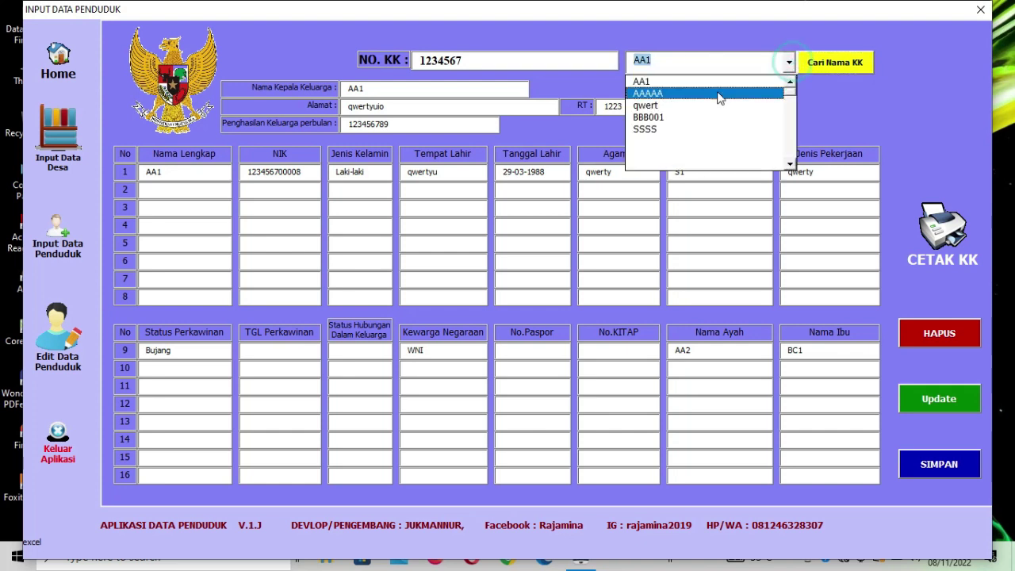
{"action": "left_click", "coordinate": [717, 93]}
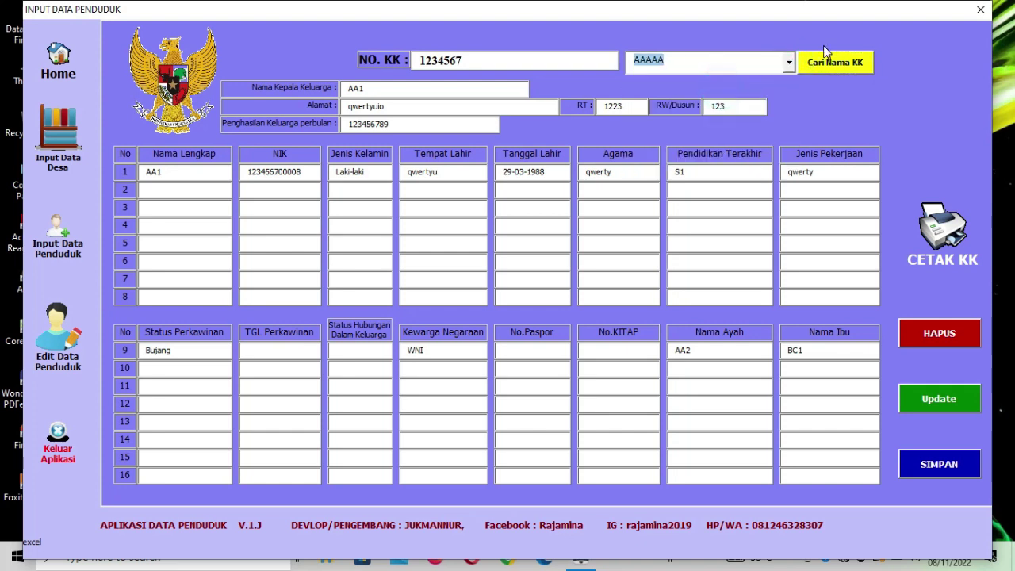
{"action": "left_click", "coordinate": [865, 63]}
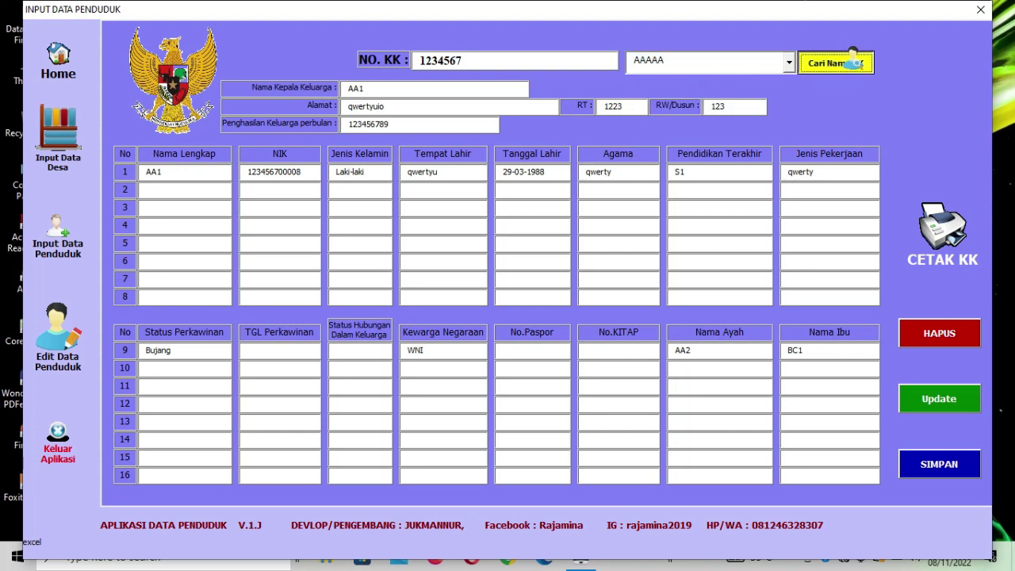
{"action": "left_click", "coordinate": [938, 224]}
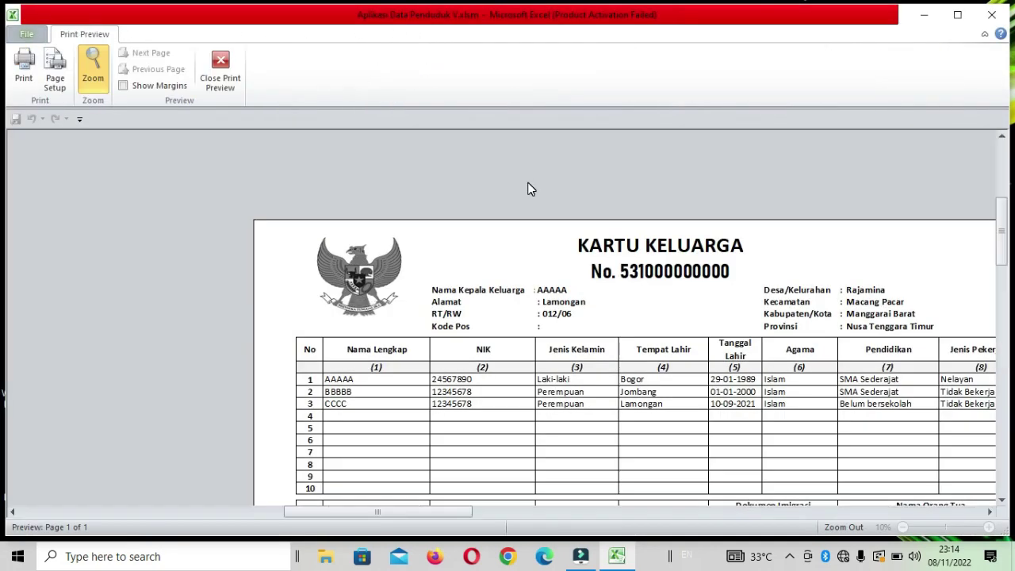
Step: Examine the whole Kartu Keluarga preview, from the header and both member tables down to the signature block
{"action": "scroll", "coordinate": [619, 243], "scroll_direction": "down", "scroll_amount": 1}
{"action": "scroll", "coordinate": [619, 243], "scroll_direction": "down", "scroll_amount": 1}
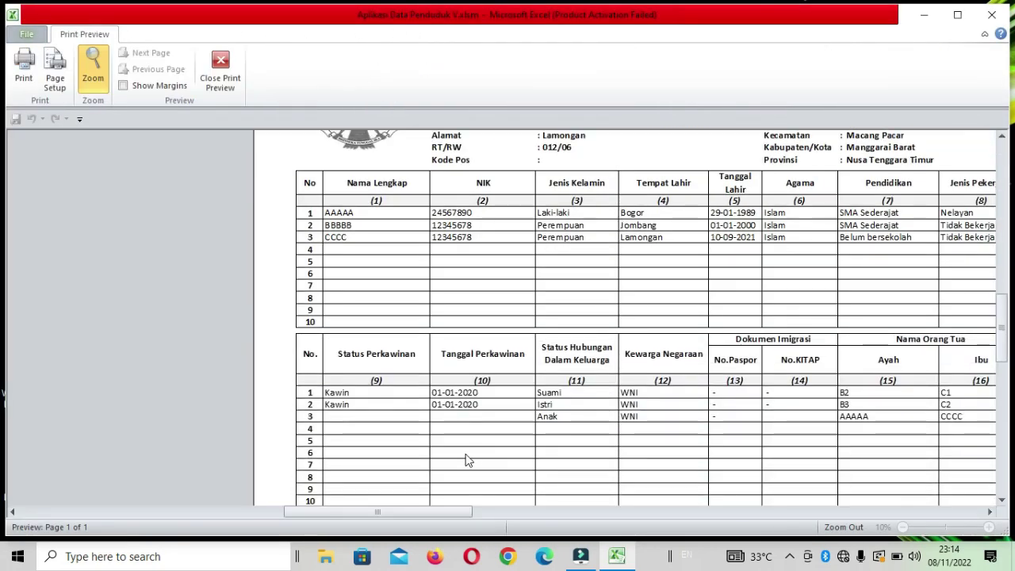
{"action": "left_click_drag", "start_coordinate": [451, 511], "coordinate": [564, 508]}
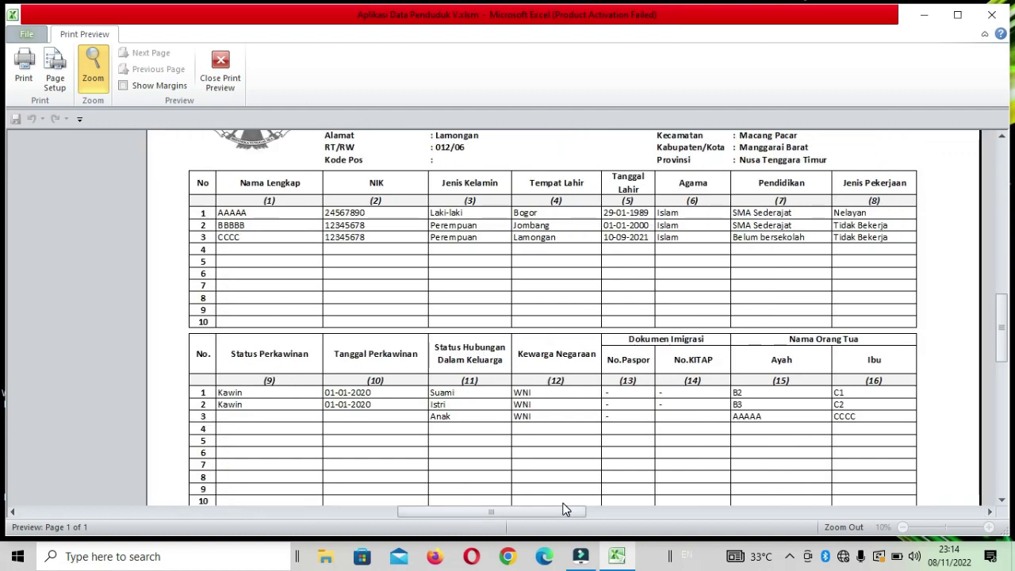
{"action": "scroll", "coordinate": [738, 297], "scroll_direction": "up", "scroll_amount": 1}
{"action": "scroll", "coordinate": [693, 294], "scroll_direction": "down", "scroll_amount": 4}
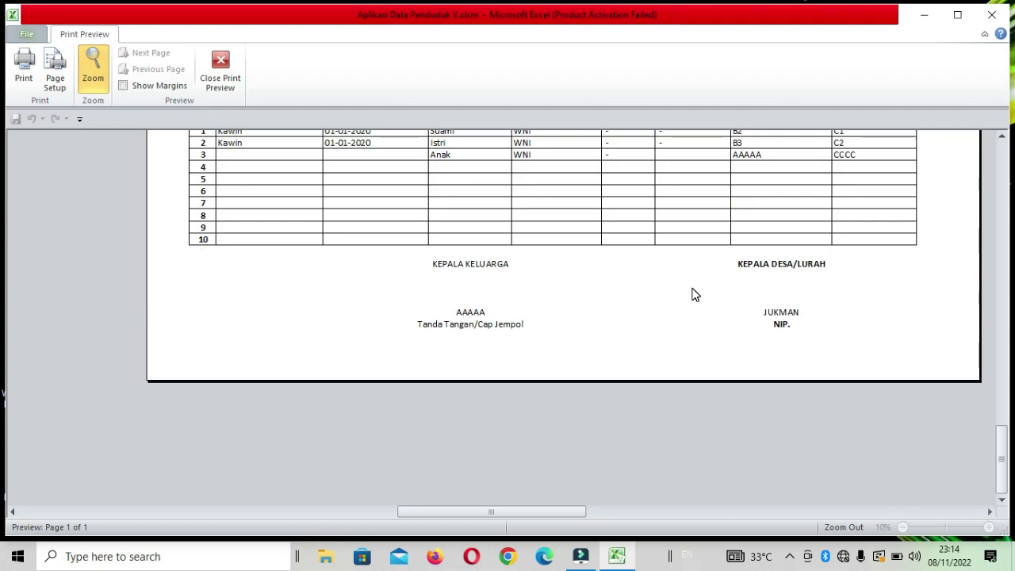
{"action": "scroll", "coordinate": [693, 295], "scroll_direction": "up", "scroll_amount": 2}
{"action": "scroll", "coordinate": [693, 294], "scroll_direction": "up", "scroll_amount": 1}
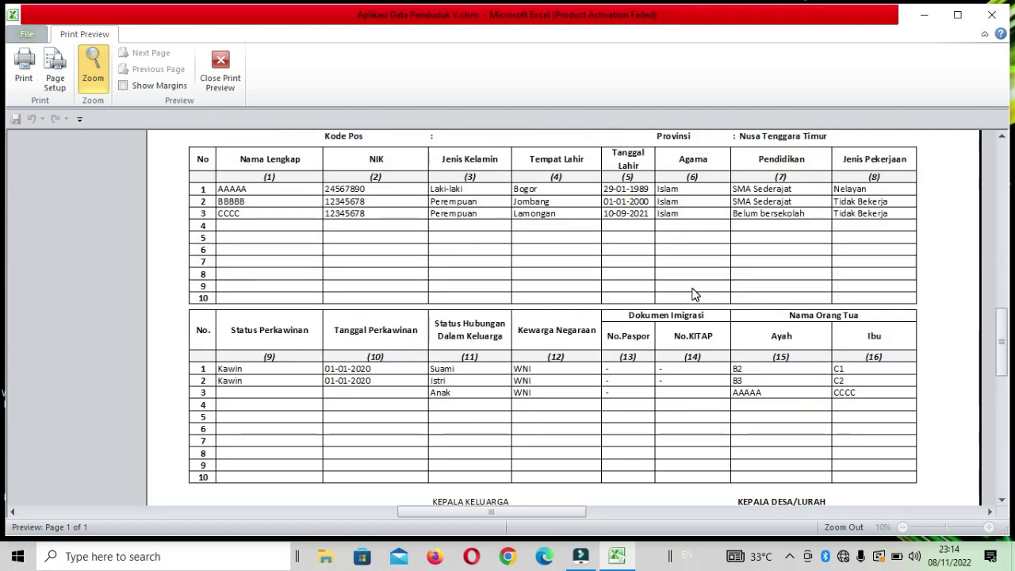
{"action": "scroll", "coordinate": [693, 294], "scroll_direction": "up", "scroll_amount": 2}
{"action": "scroll", "coordinate": [693, 292], "scroll_direction": "down", "scroll_amount": 3}
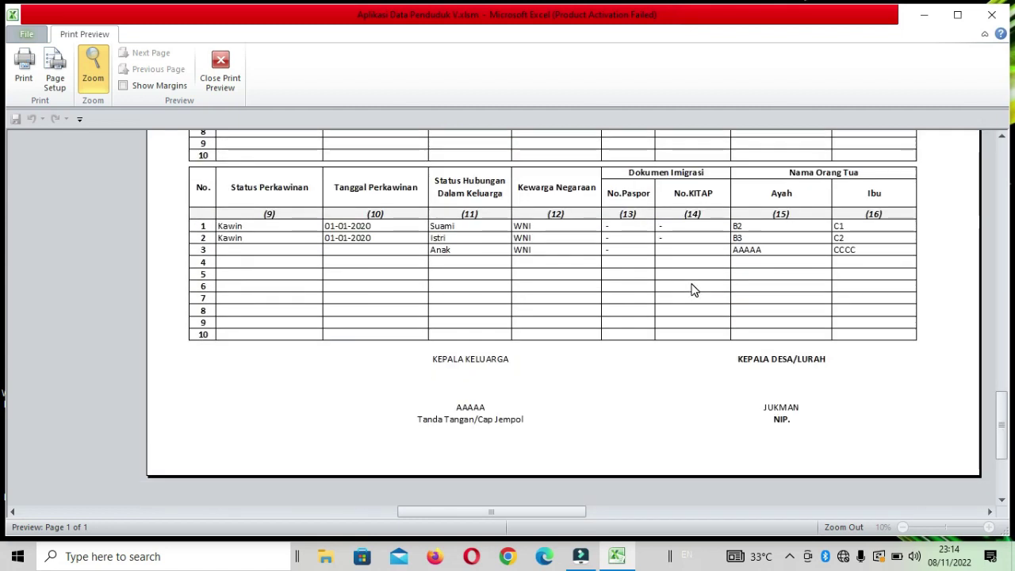
{"action": "scroll", "coordinate": [693, 290], "scroll_direction": "up", "scroll_amount": 2}
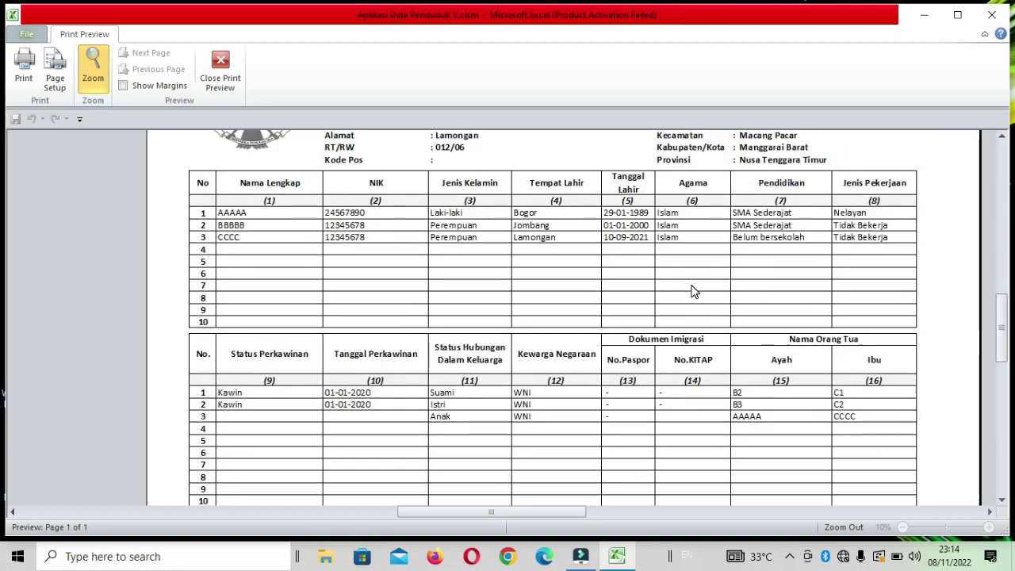
{"action": "scroll", "coordinate": [693, 291], "scroll_direction": "up", "scroll_amount": 2}
{"action": "scroll", "coordinate": [692, 291], "scroll_direction": "down", "scroll_amount": 4}
{"action": "scroll", "coordinate": [692, 291], "scroll_direction": "up", "scroll_amount": 5}
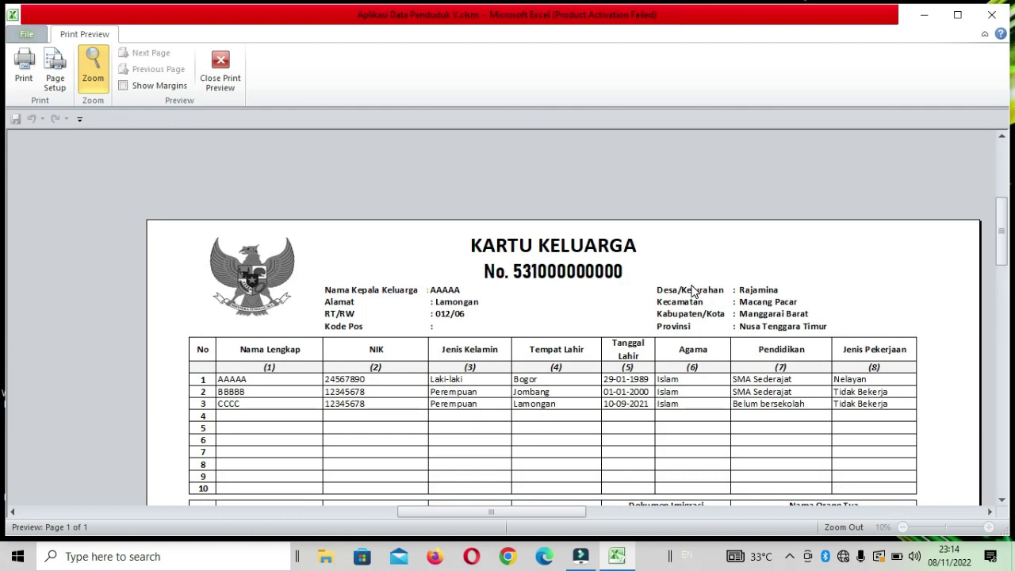
Step: Close the family card preview and try to close the application window directly from the dashboard
{"action": "left_click", "coordinate": [230, 89]}
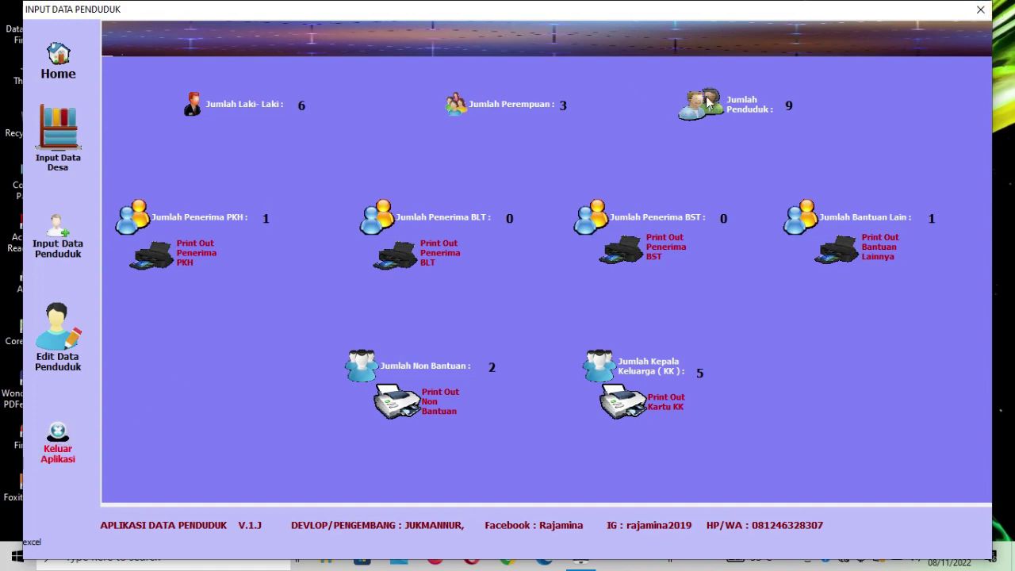
{"action": "left_click", "coordinate": [981, 9]}
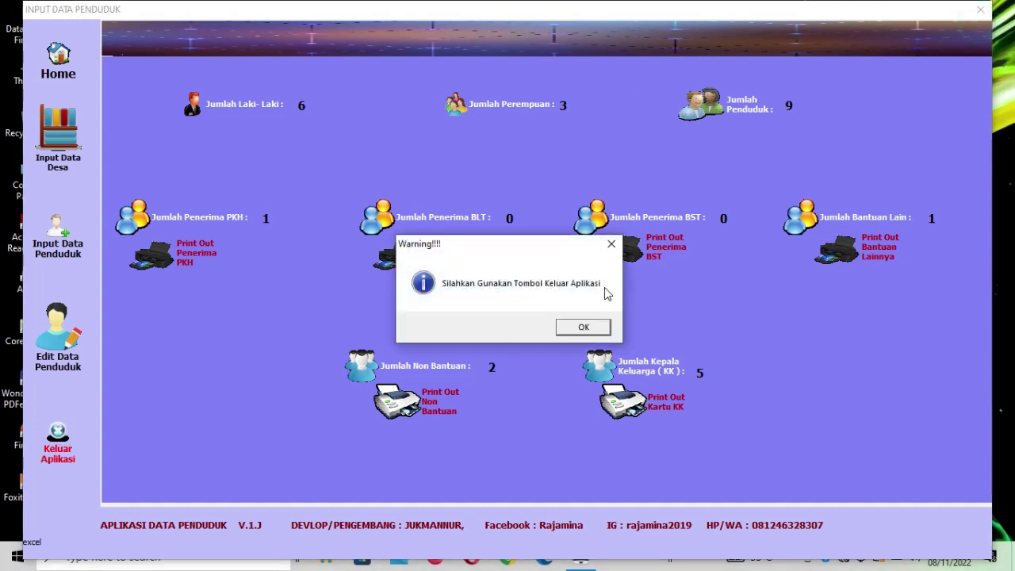
{"action": "left_click", "coordinate": [579, 325]}
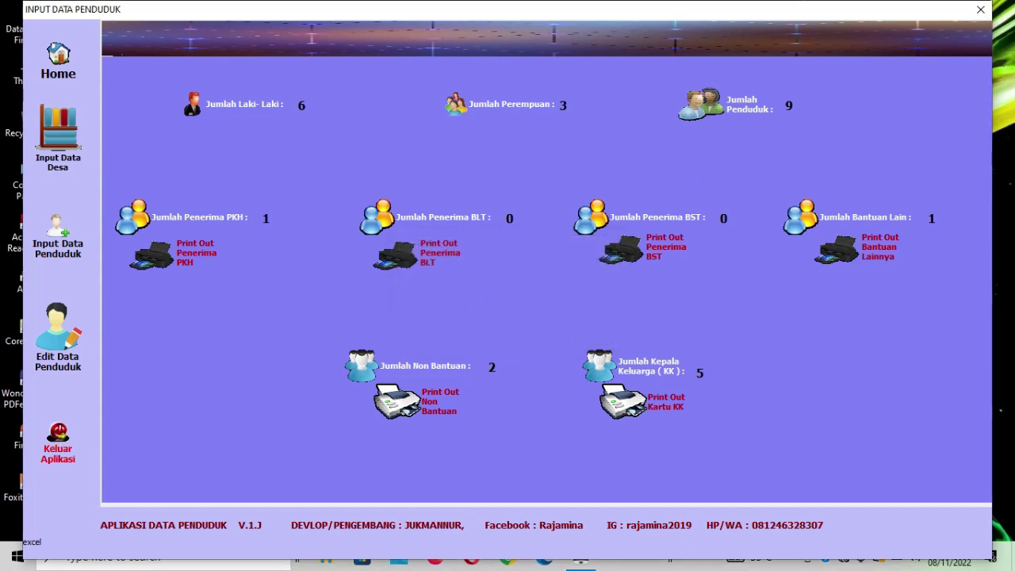